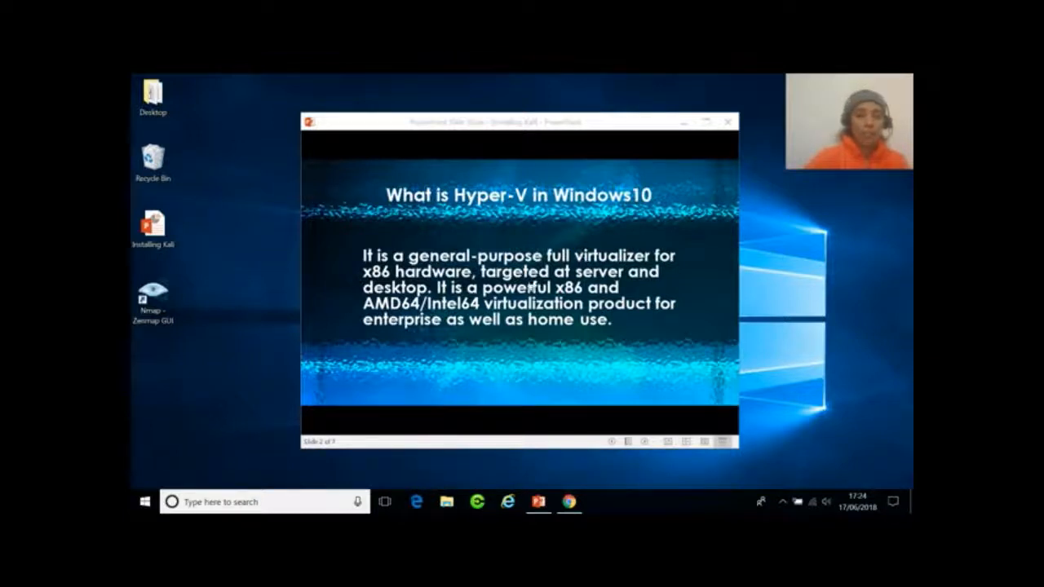
Step the slide show from the title slide to slide 5, Enabling Hyper-V on Windows 10.
key("Right")
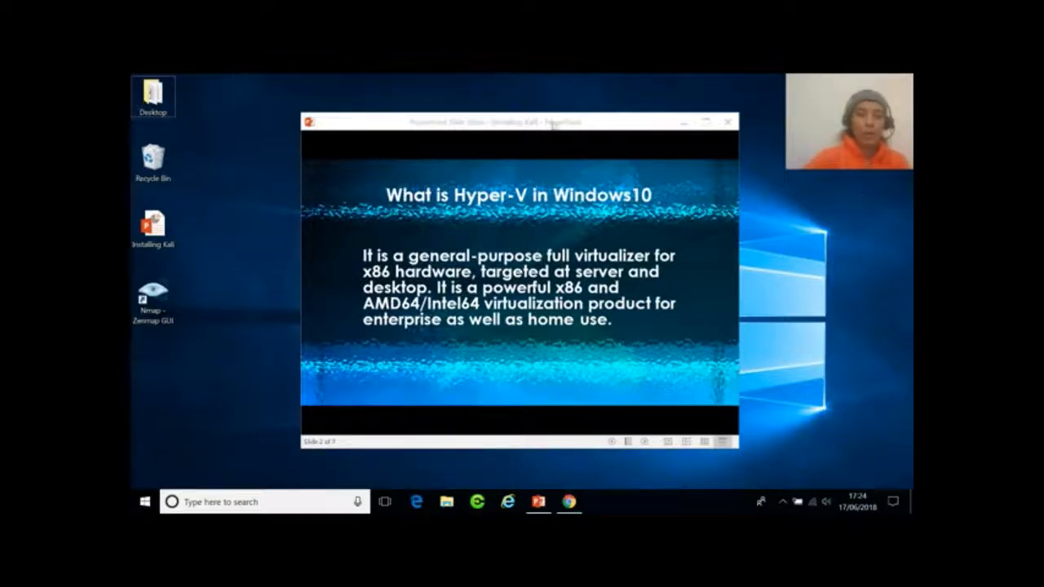
left_click(555, 124)
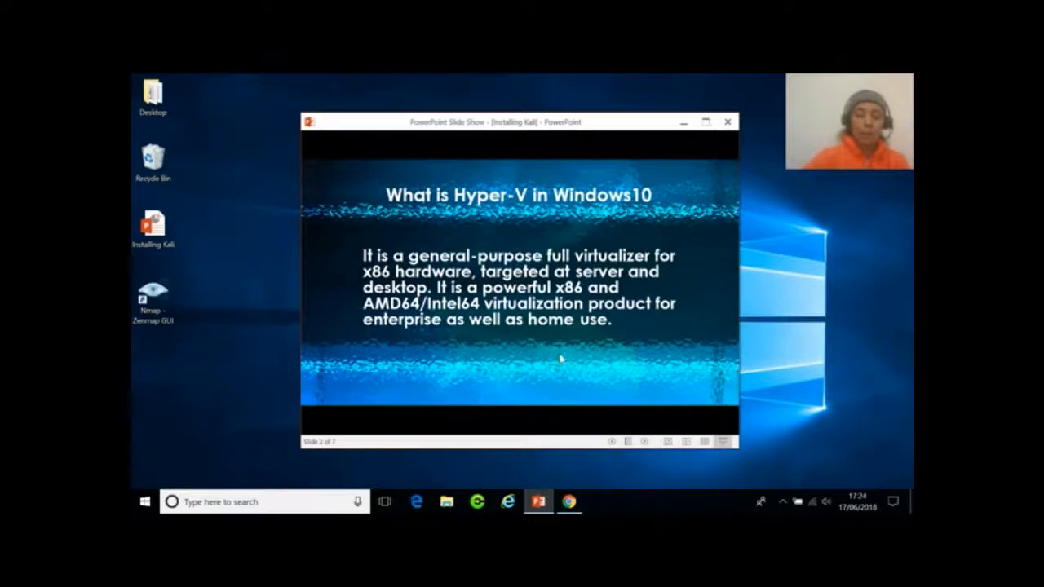
key("Left")
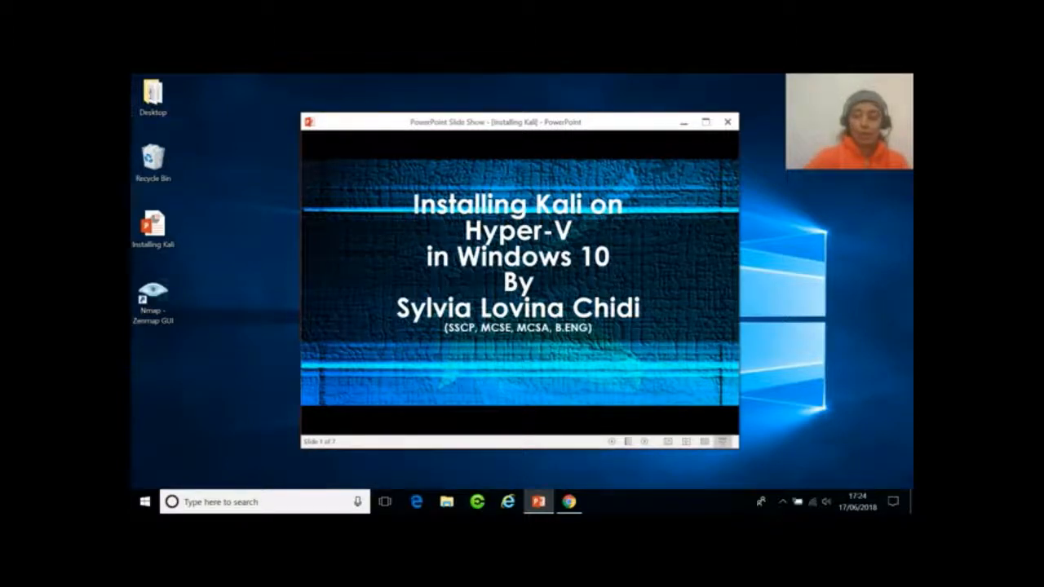
key("Right")
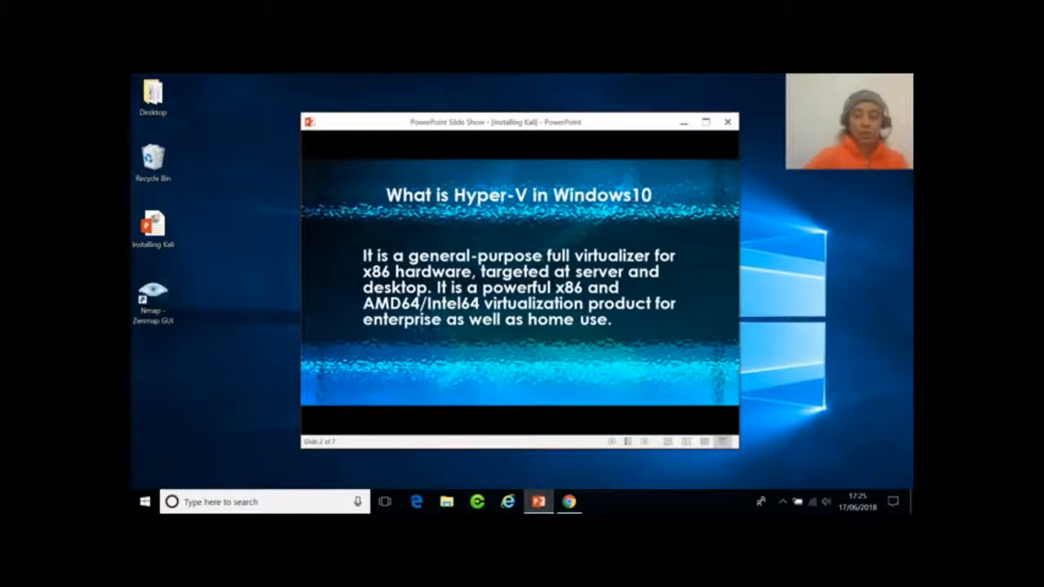
key("Right")
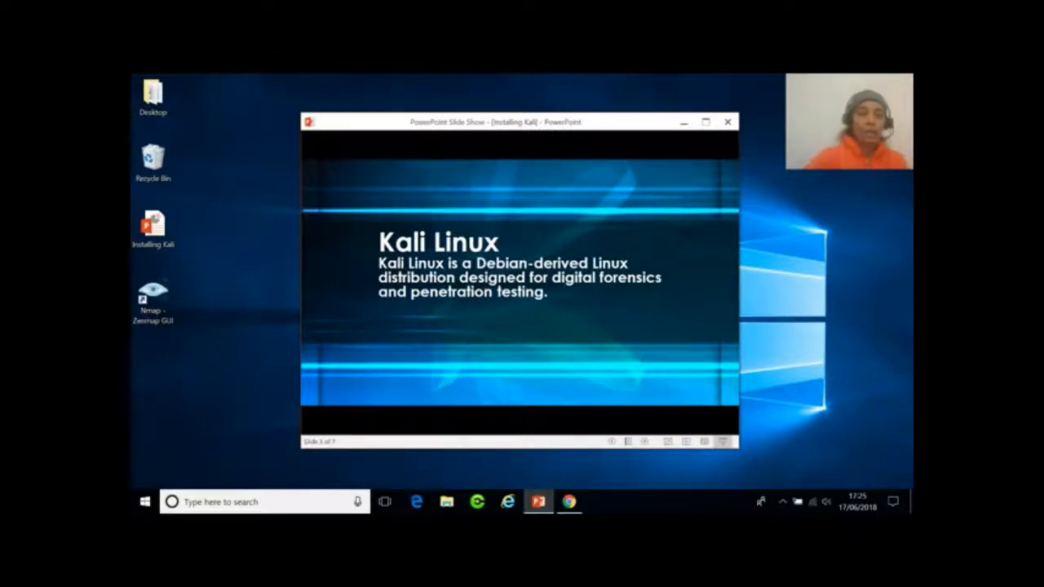
key("Right")
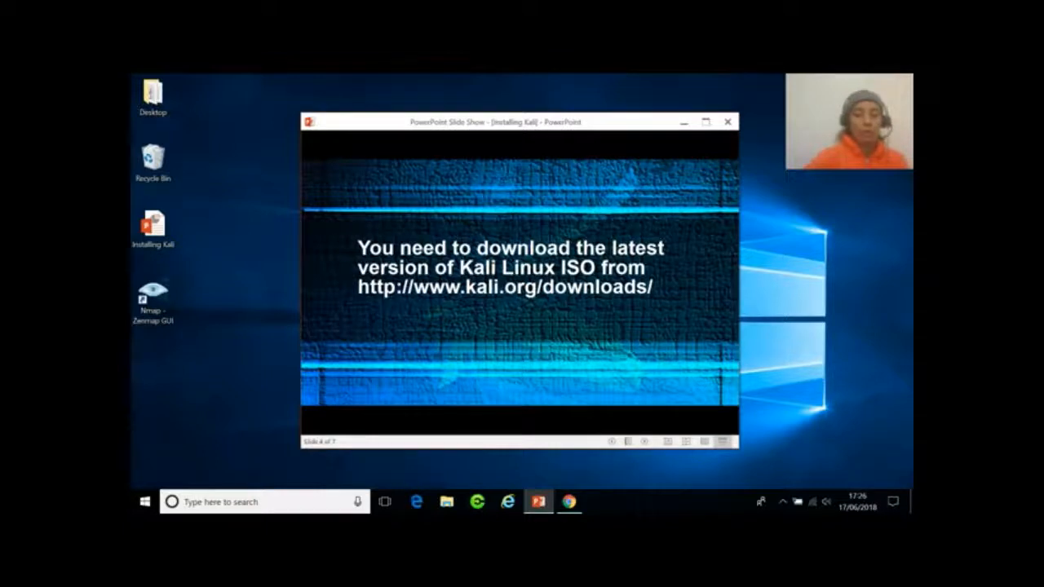
key("Right")
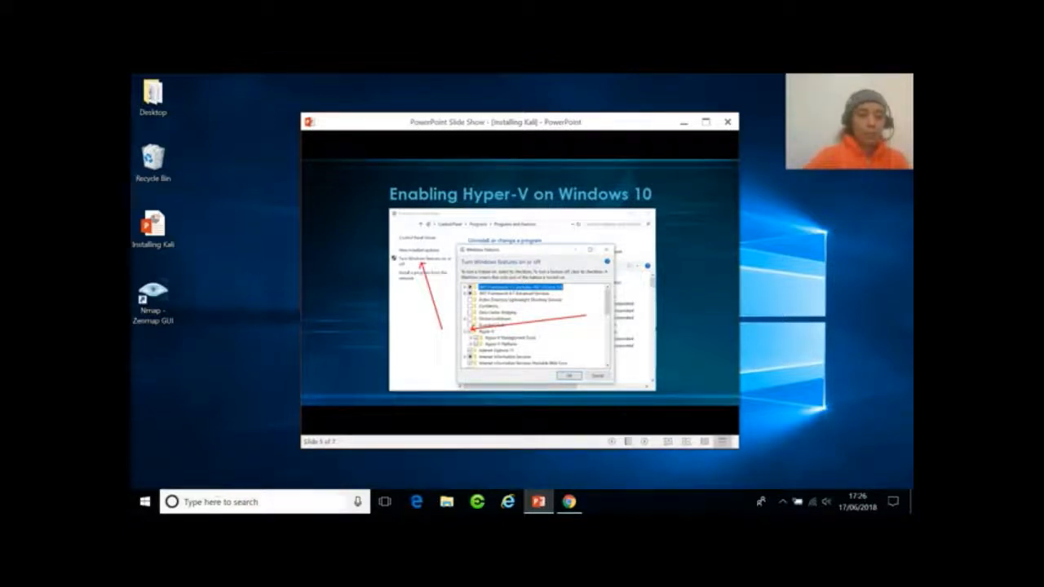
Search Windows for 'windows fea' and launch Turn Windows features on or off.
left_click(217, 499)
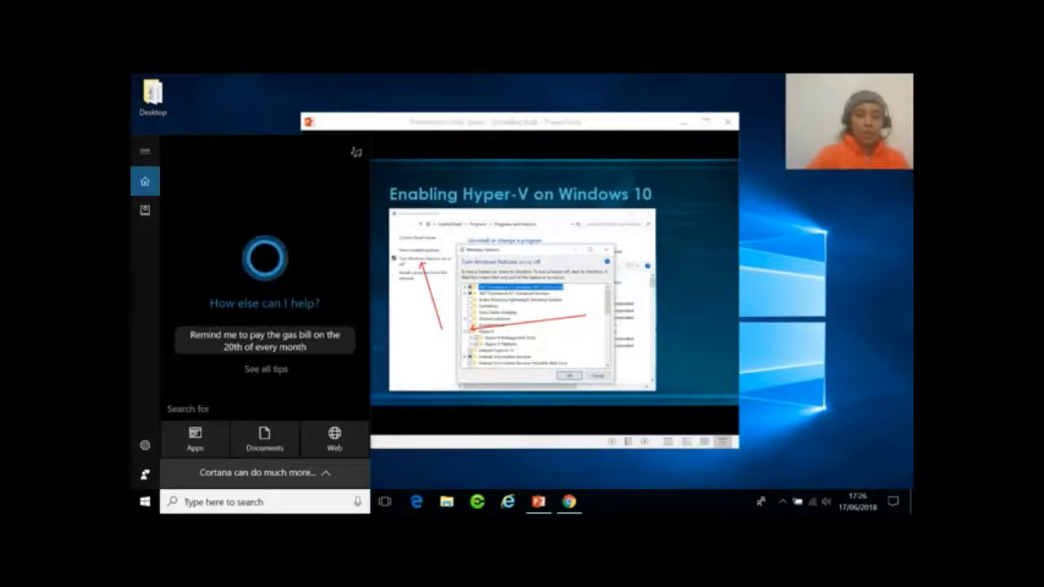
type("window")
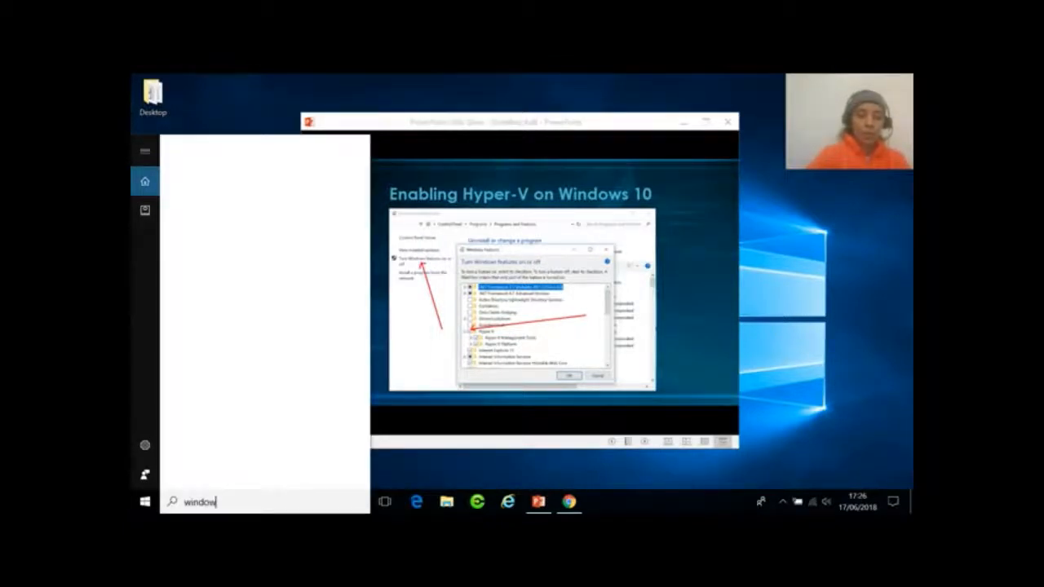
type("s fea")
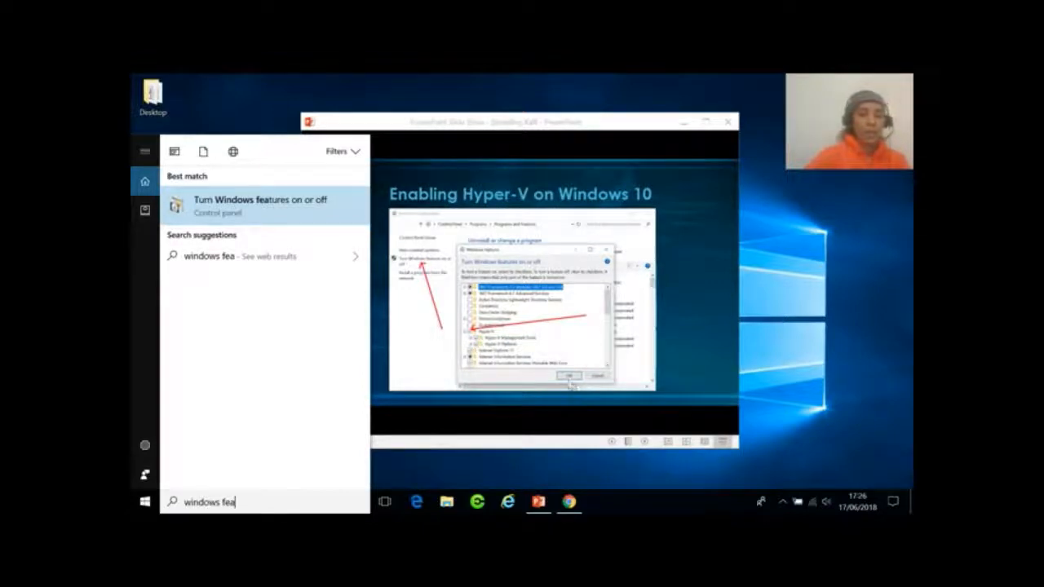
left_click(254, 213)
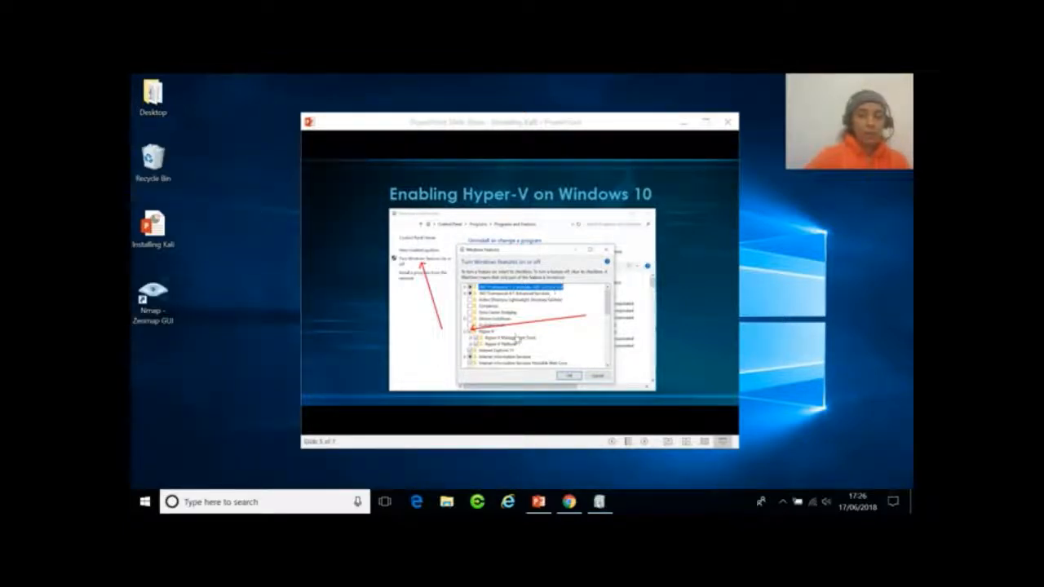
Confirm Hyper-V is enabled in Windows Features, close it, and advance to slide 6.
mouse_move(600, 504)
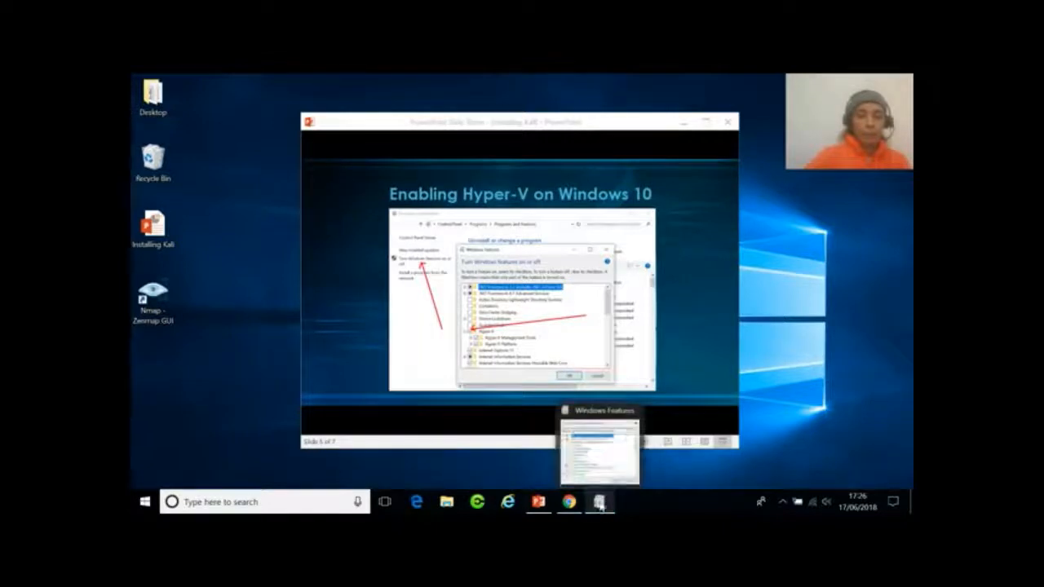
left_click(600, 501)
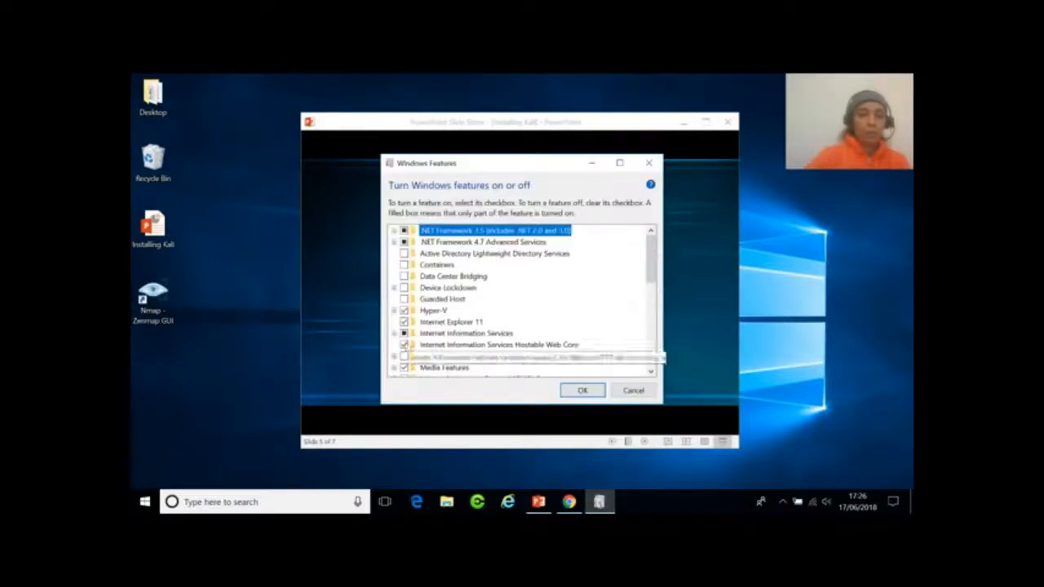
left_click(394, 311)
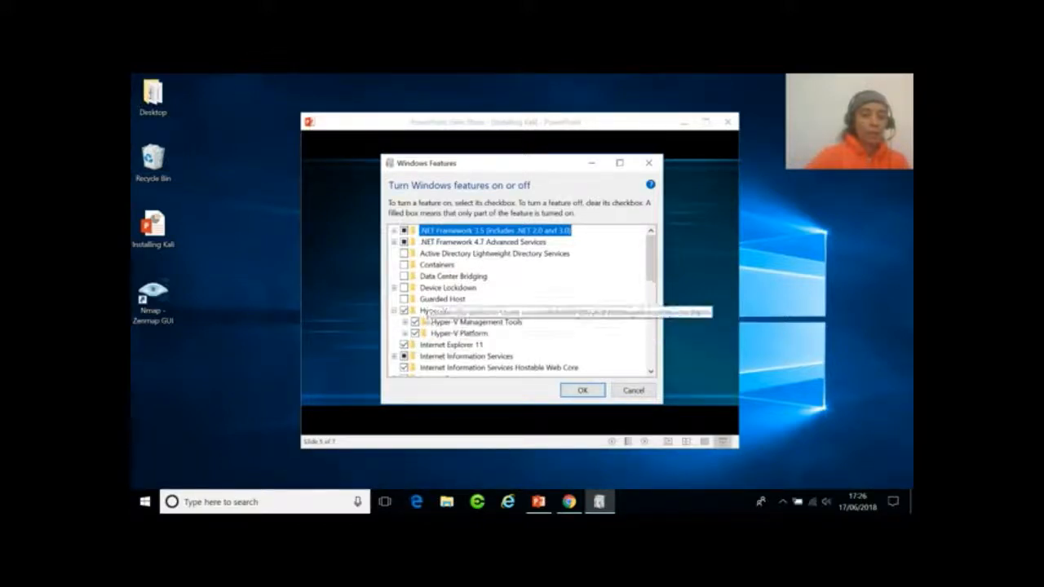
left_click(583, 393)
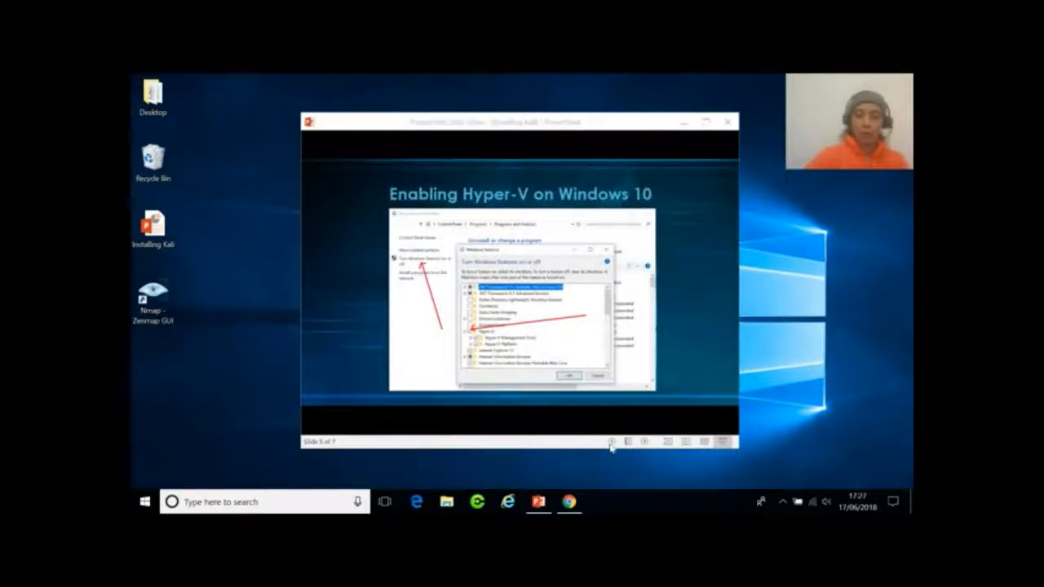
left_click(645, 443)
left_click(698, 359)
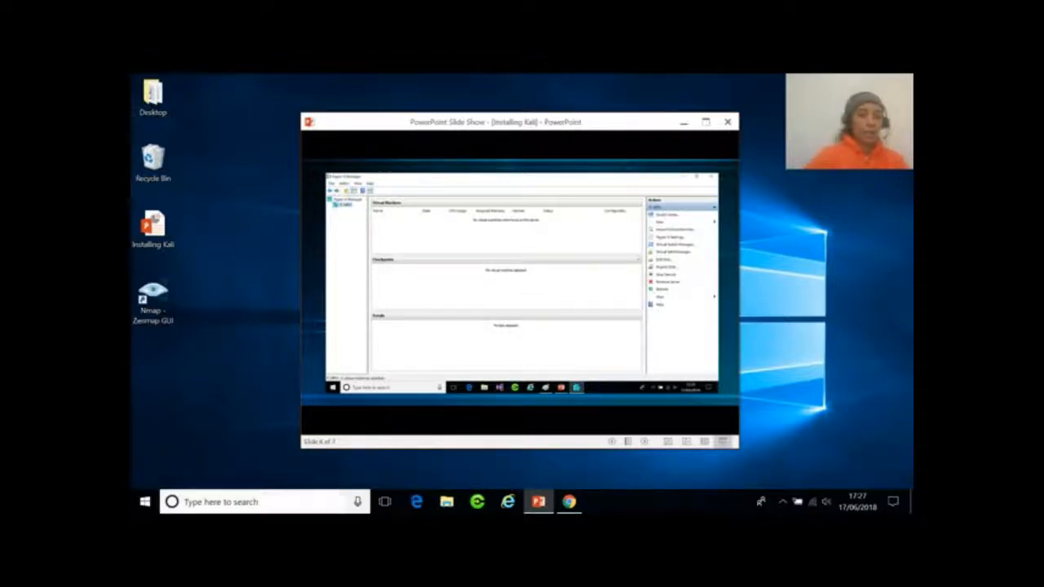
Pin Hyper-V Manager to the taskbar from a 'hype' search, then launch it.
key("super+s")
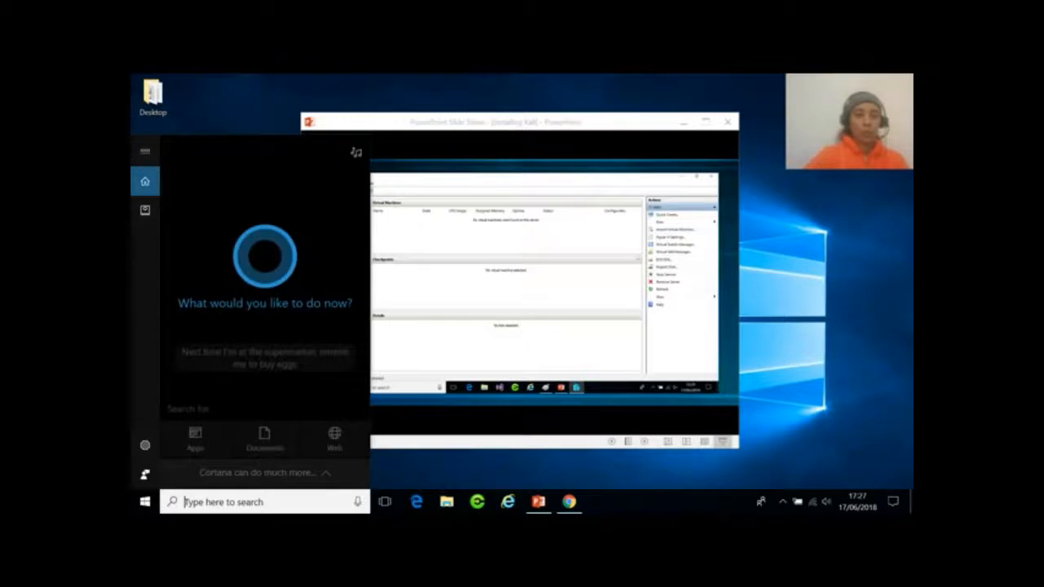
type("hype")
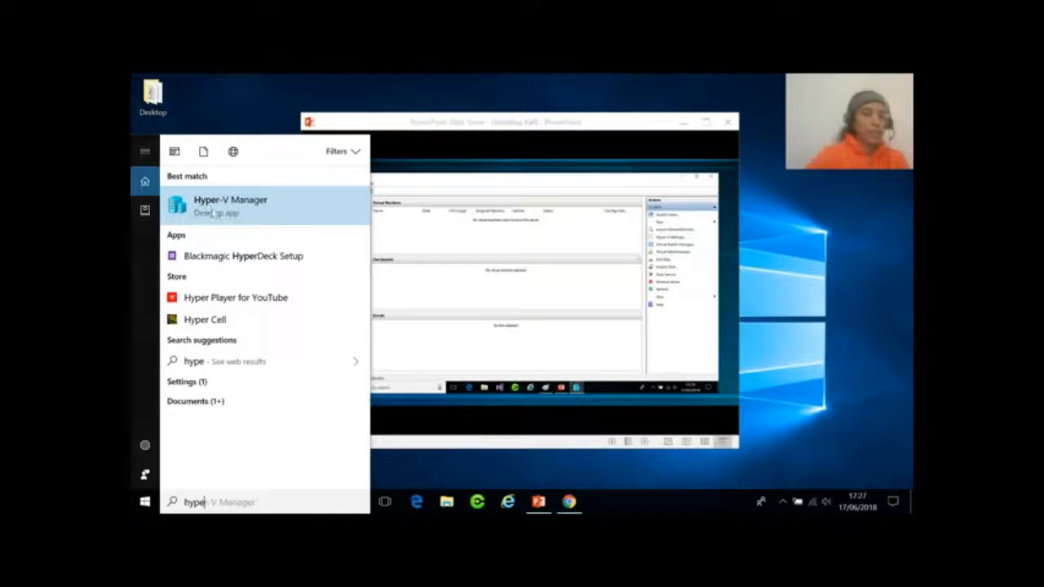
right_click(212, 210)
left_click(262, 277)
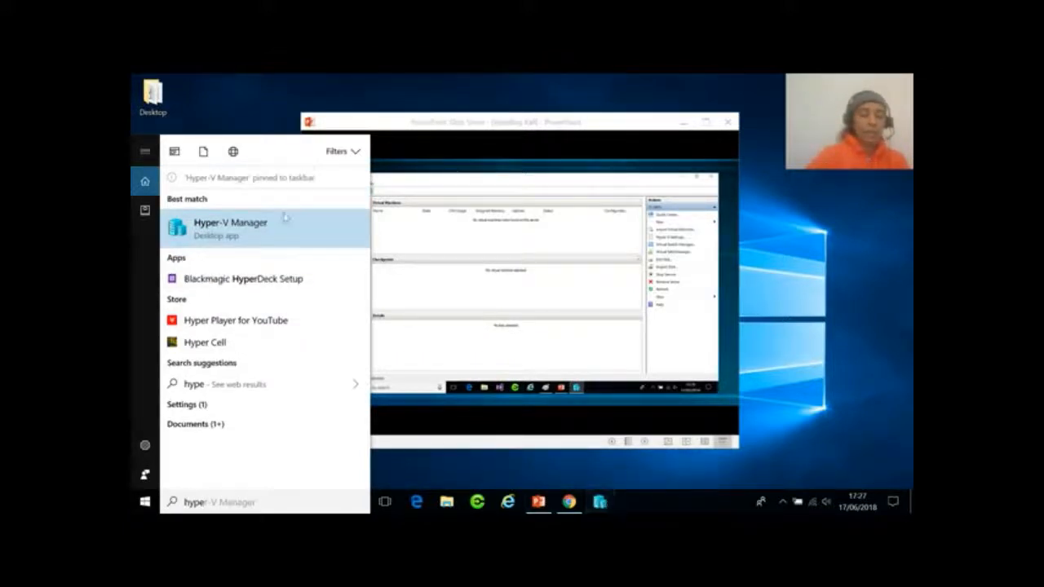
left_click(653, 483)
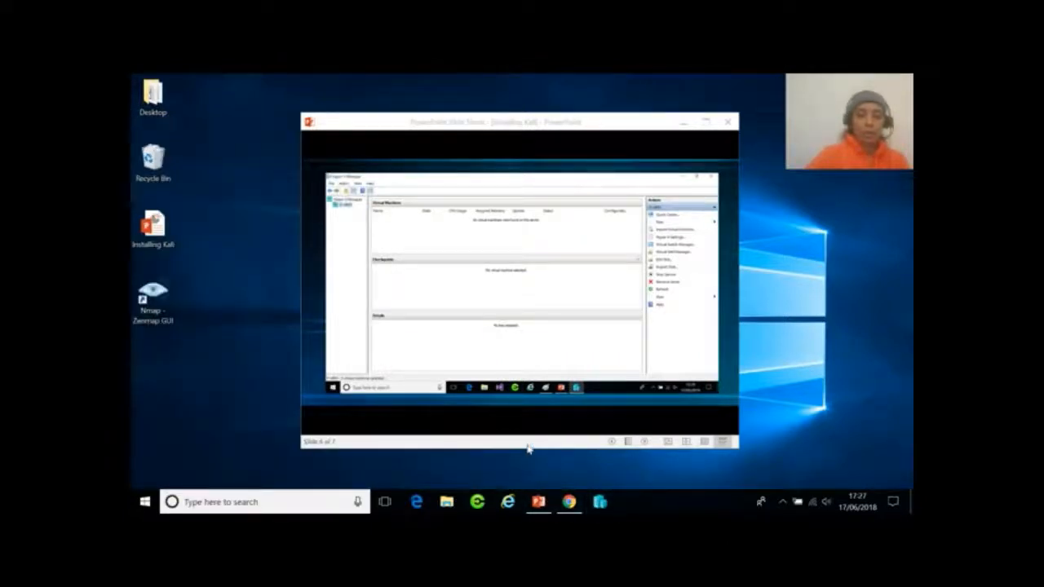
left_click(604, 499)
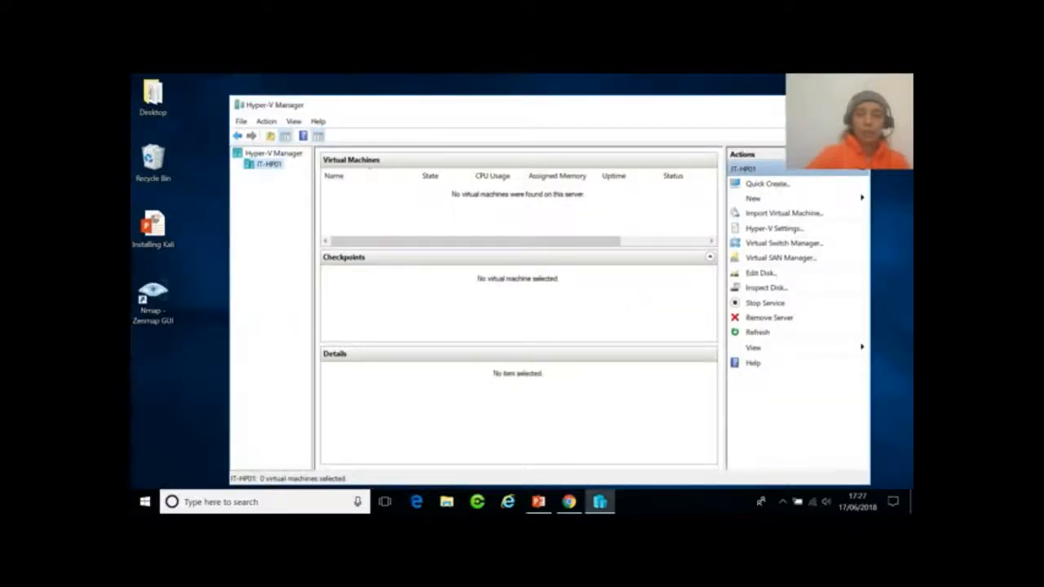
Minimize Hyper-V Manager and advance to slide 7, Installing Kali Linux on Windows 10.
left_click(777, 106)
left_click(663, 295)
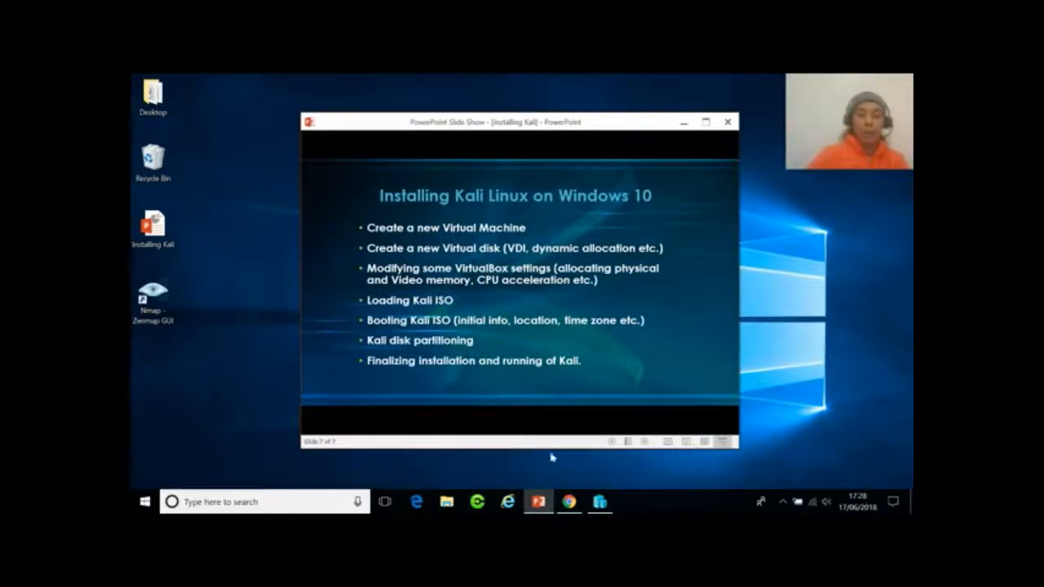
End the slide show and bring Hyper-V Manager back from the taskbar.
key("Right")
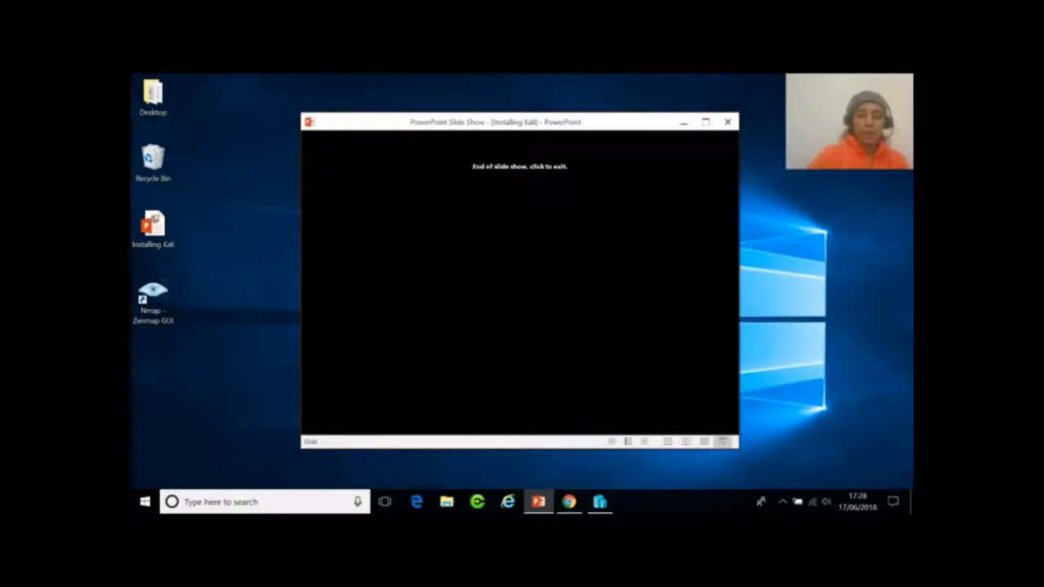
left_click(686, 125)
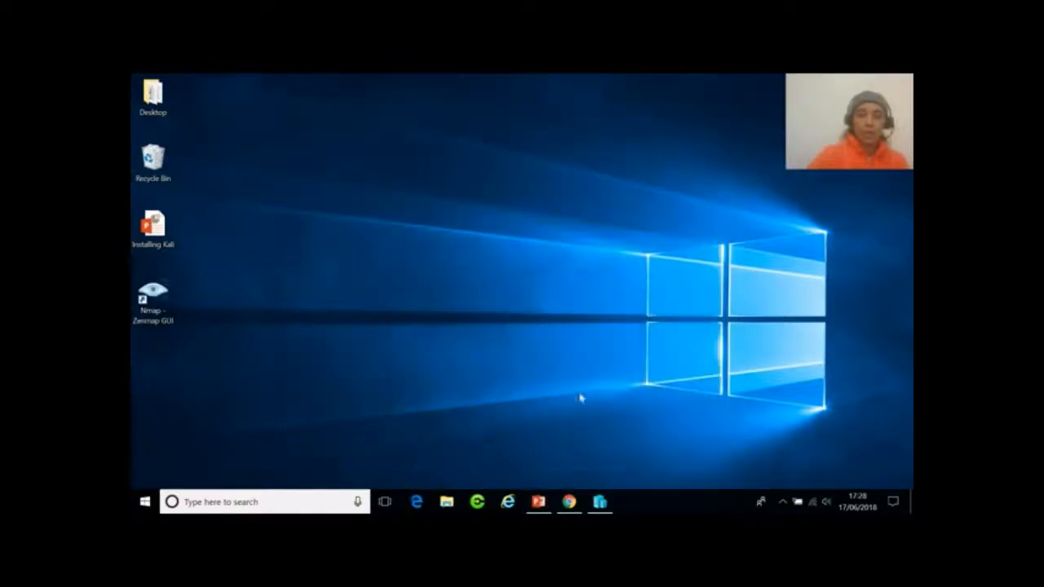
left_click(600, 501)
Start a new virtual machine on the host server via New > Virtual Machine.
right_click(275, 167)
left_click(272, 155)
right_click(272, 154)
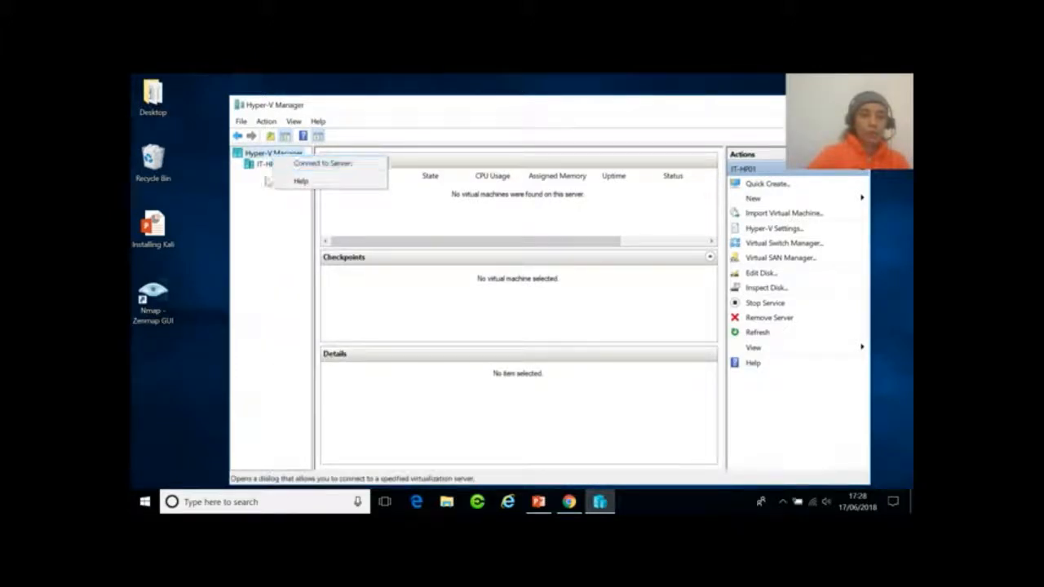
left_click(263, 164)
right_click(263, 164)
mouse_move(293, 188)
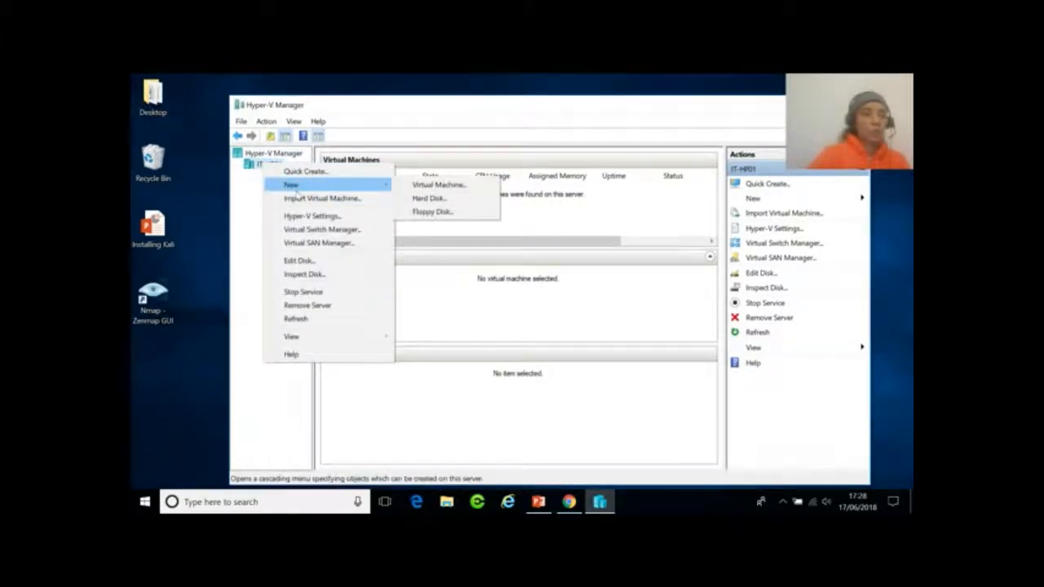
left_click(444, 186)
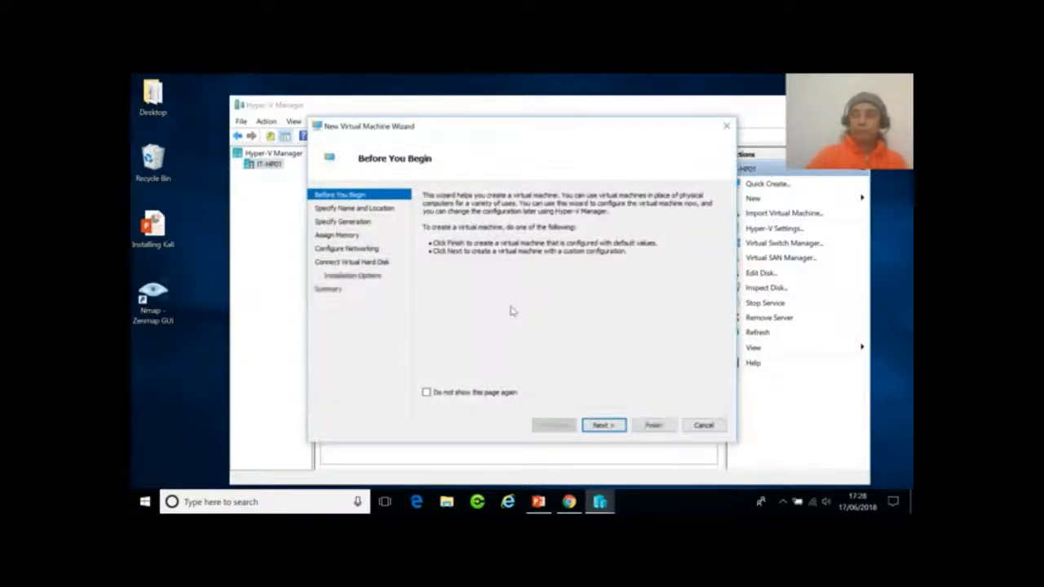
Name the new virtual machine 'Kali' and keep Generation 1.
left_click(604, 425)
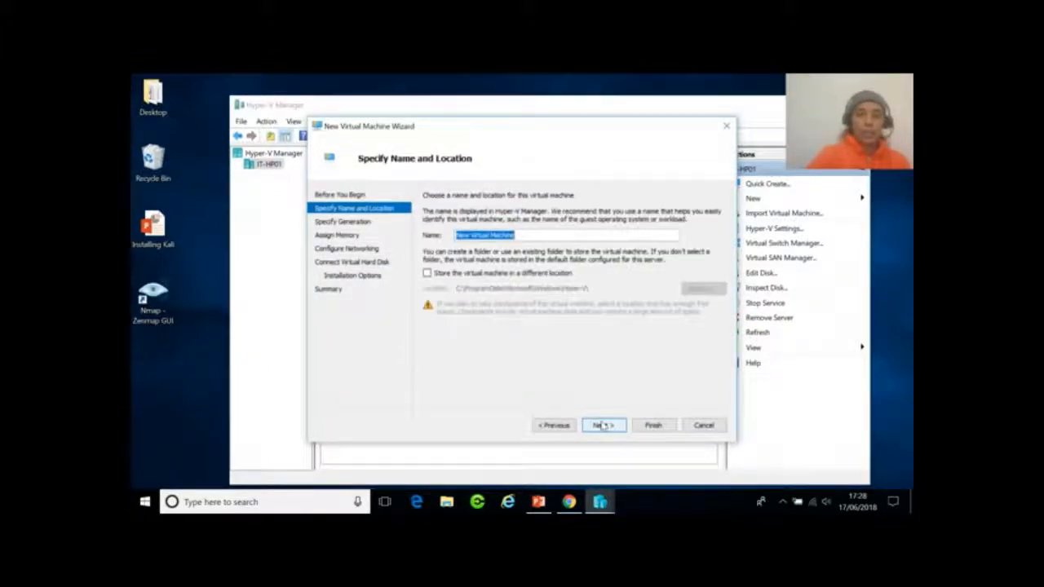
type("Kali")
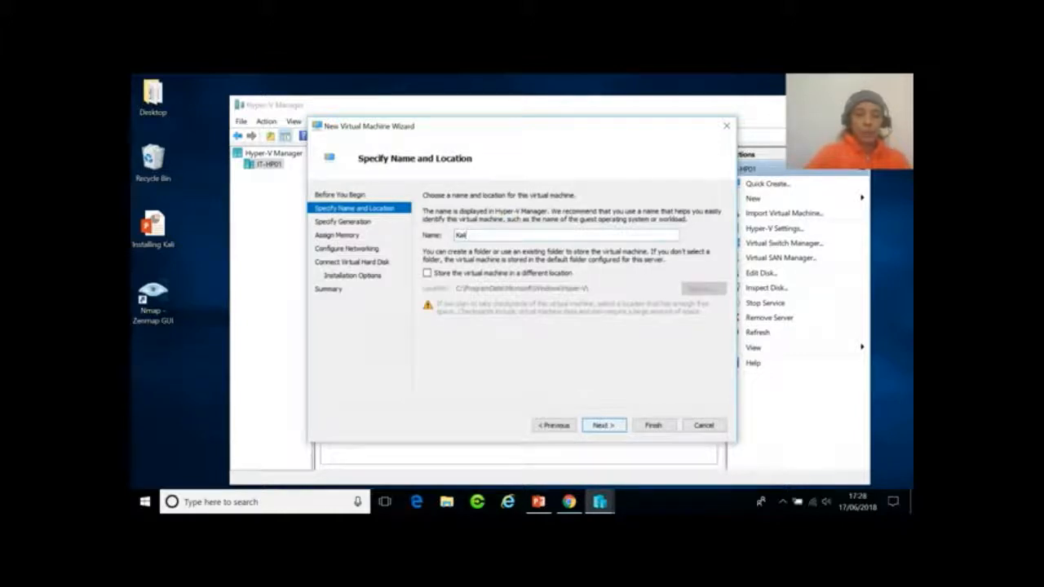
left_click(604, 428)
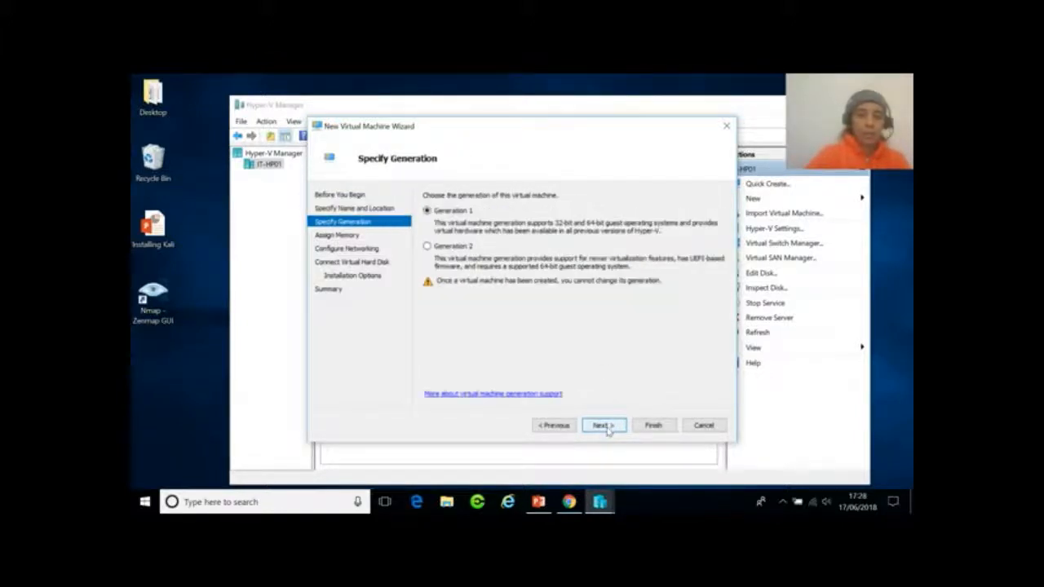
left_click(604, 425)
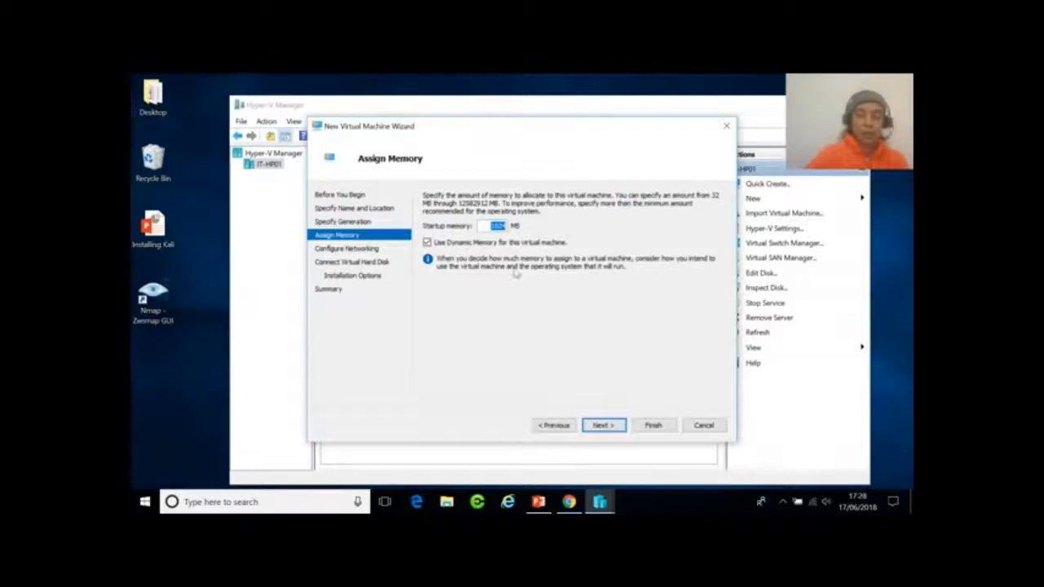
Set the startup memory to 2024 MB and continue to networking.
left_click(495, 226)
key("BackSpace")
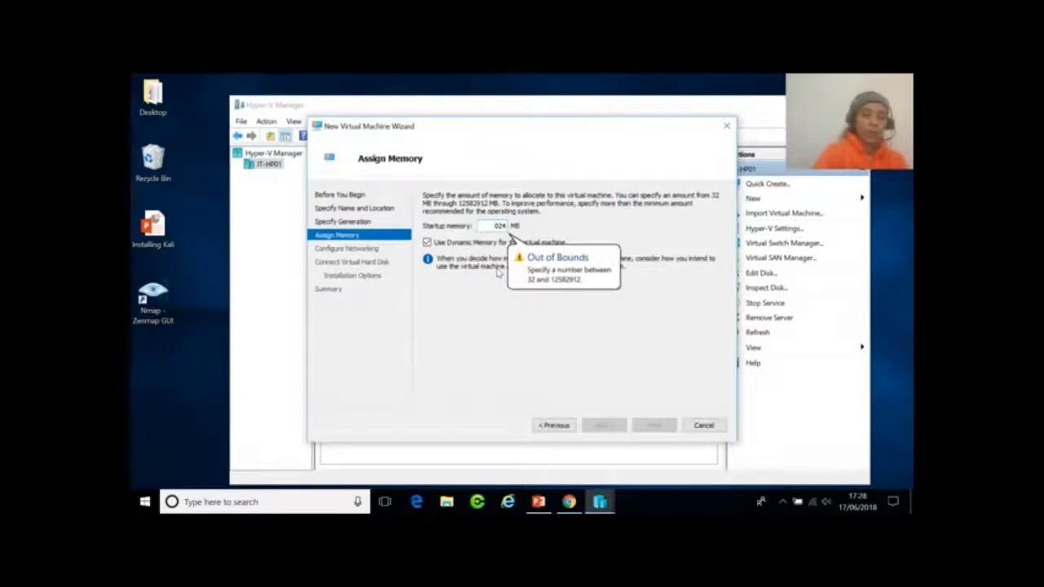
type("1")
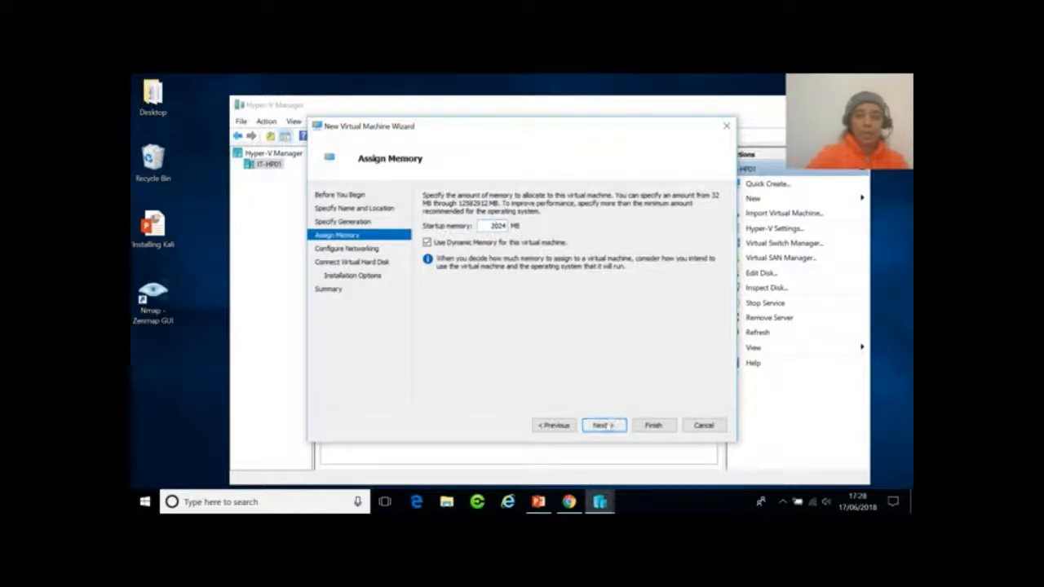
left_click(604, 425)
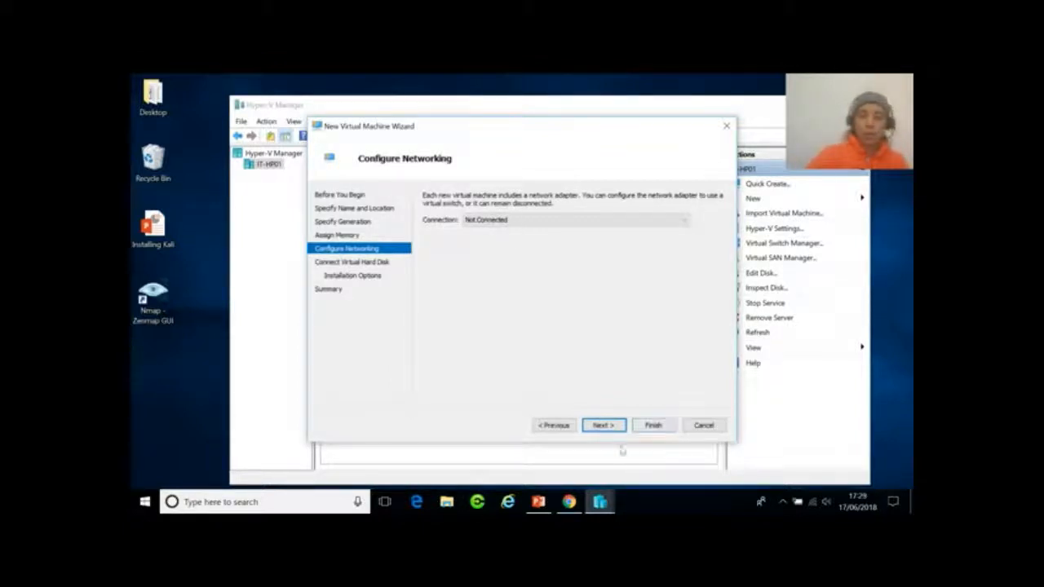
Leave networking unconnected and size the new Kali.vhdx virtual disk at 30 GB.
left_click(602, 425)
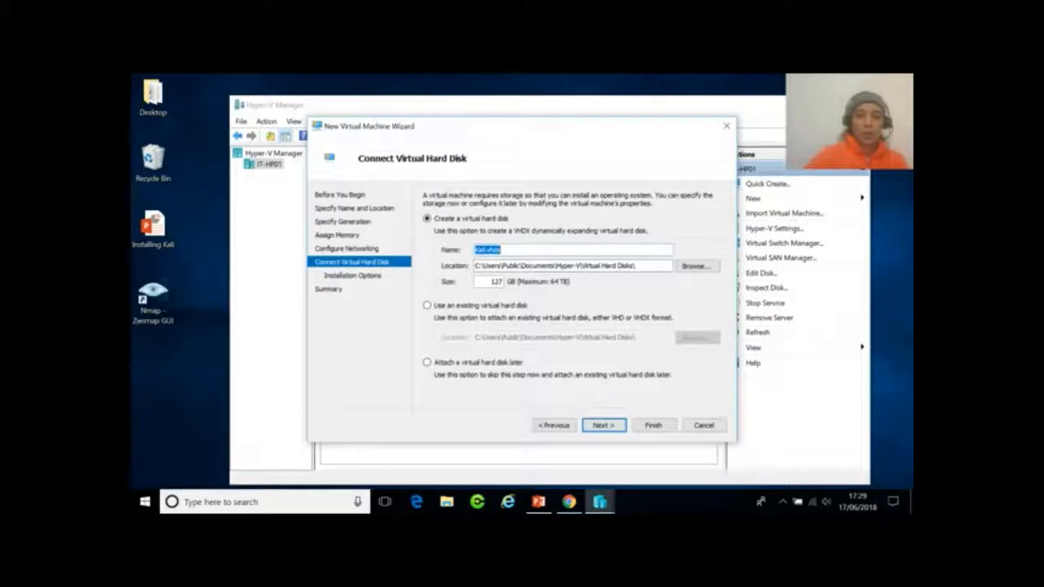
left_click_drag(491, 282, 510, 290)
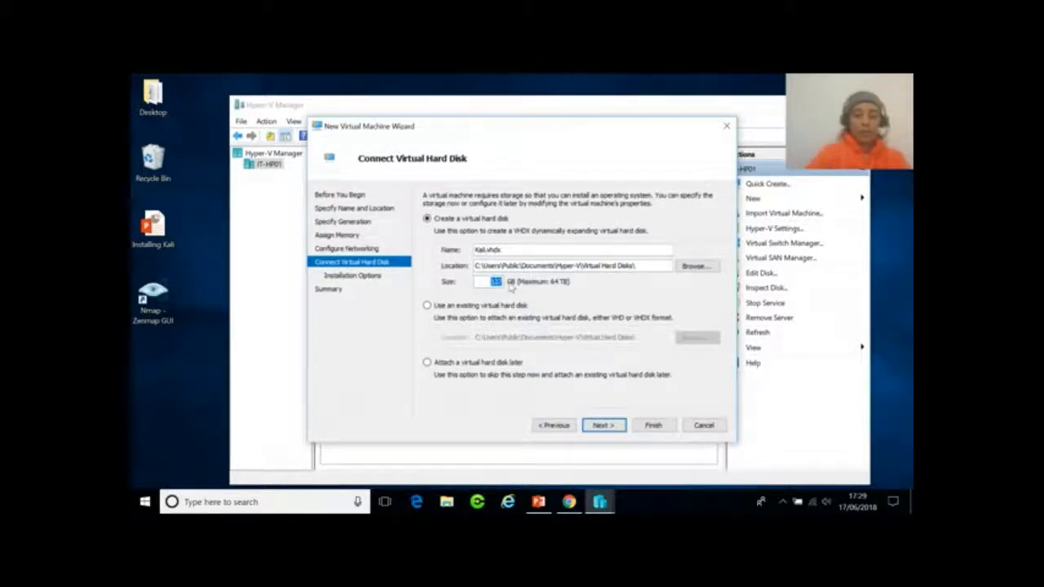
type("30")
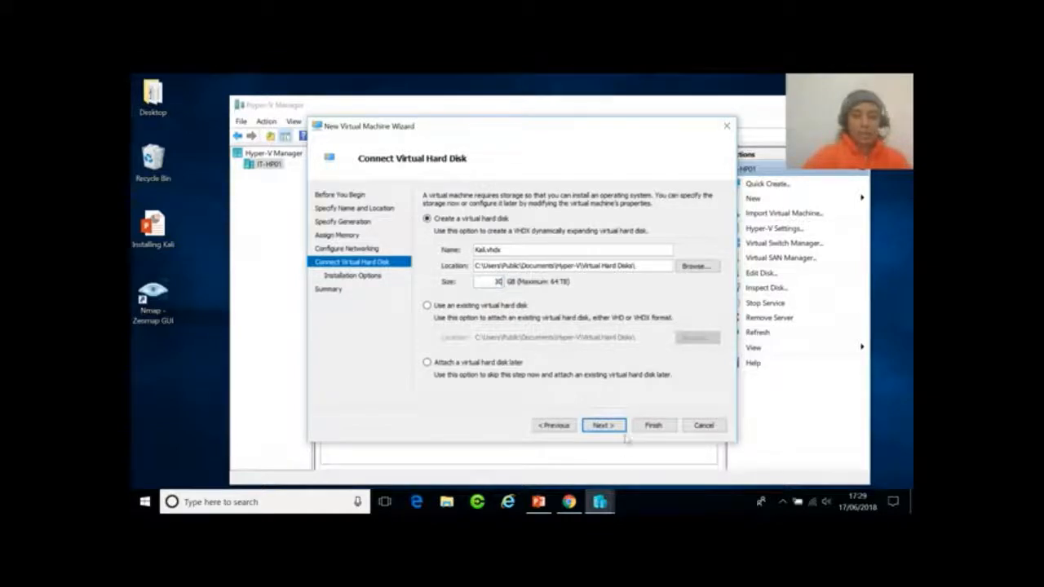
left_click(611, 427)
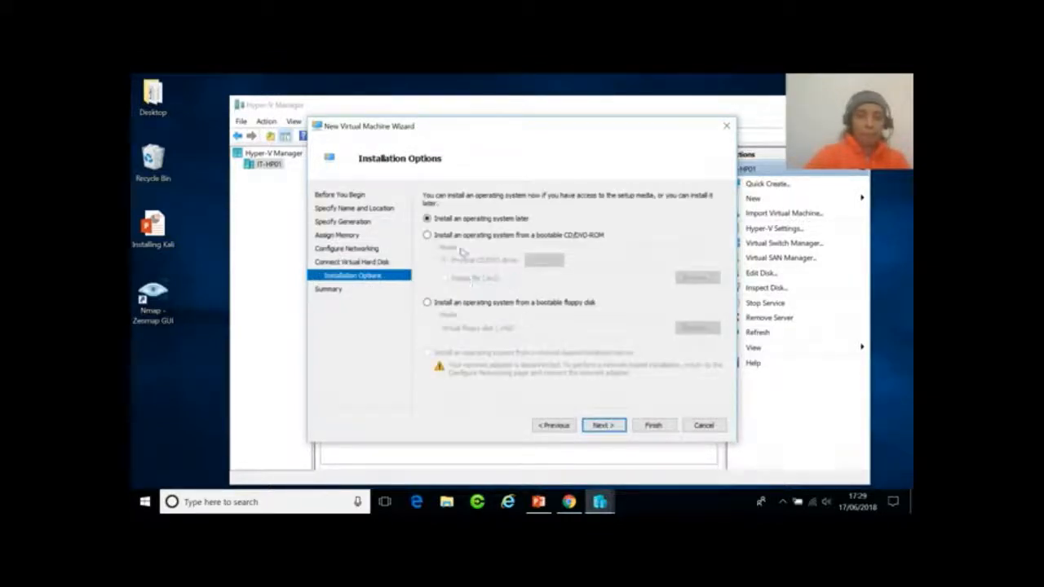
Attach C:\Kali\kali-linux-2017.1-amd64.iso as the boot DVD image and finish the wizard.
left_click(427, 236)
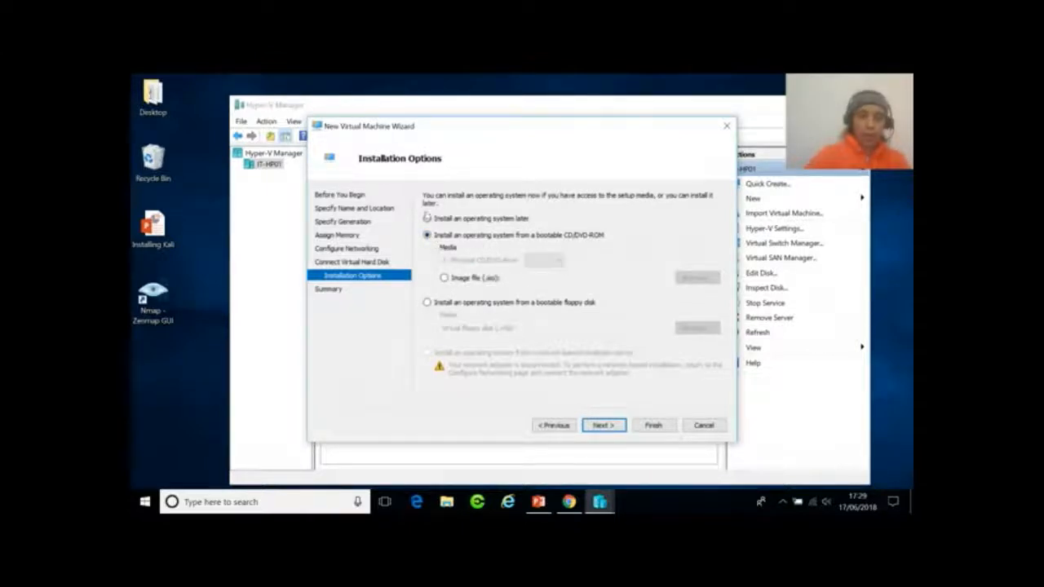
left_click(445, 279)
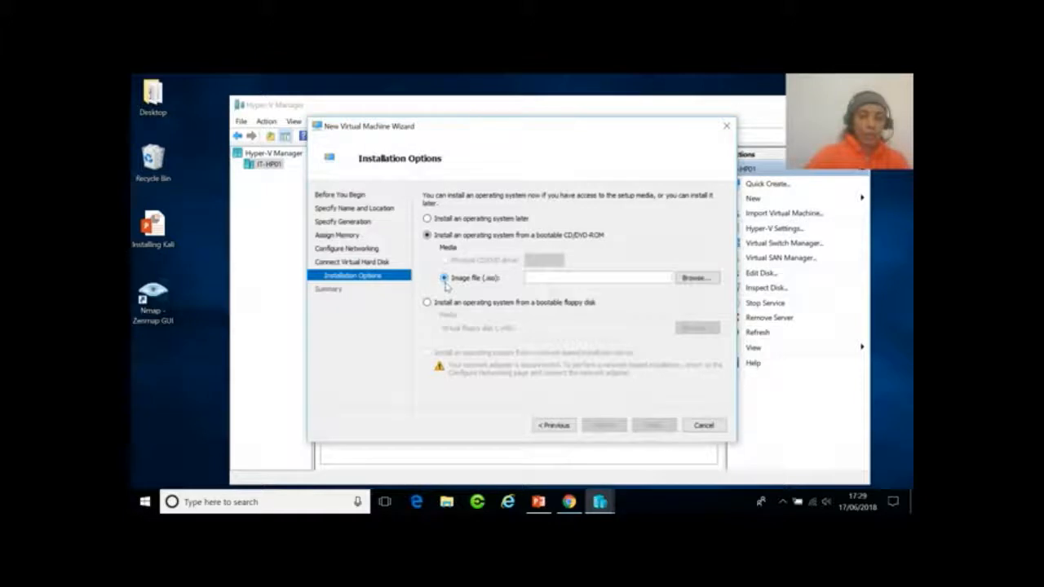
left_click(692, 278)
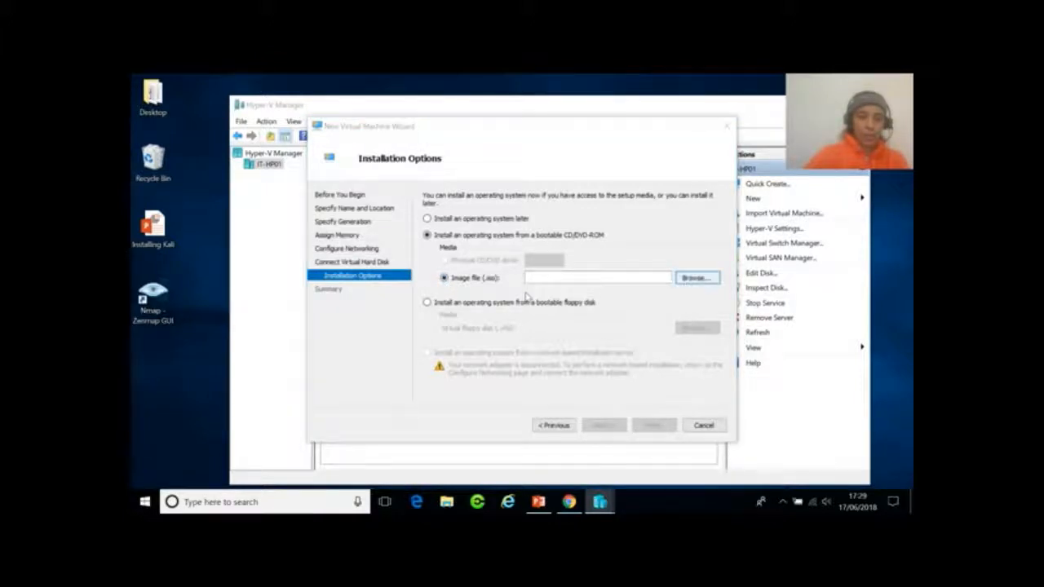
left_click(361, 365)
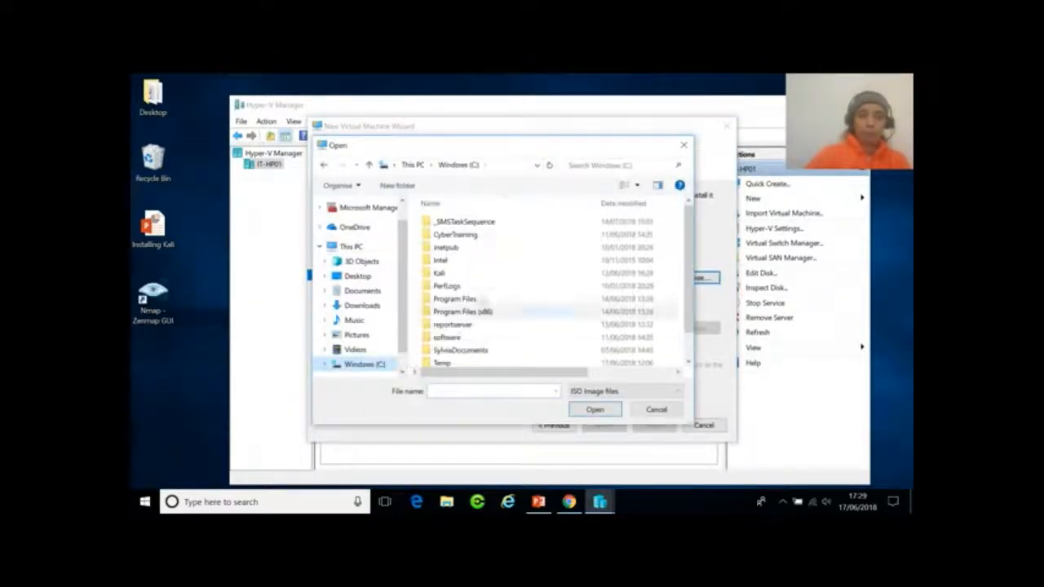
double_click(441, 274)
left_click(455, 223)
left_click(593, 409)
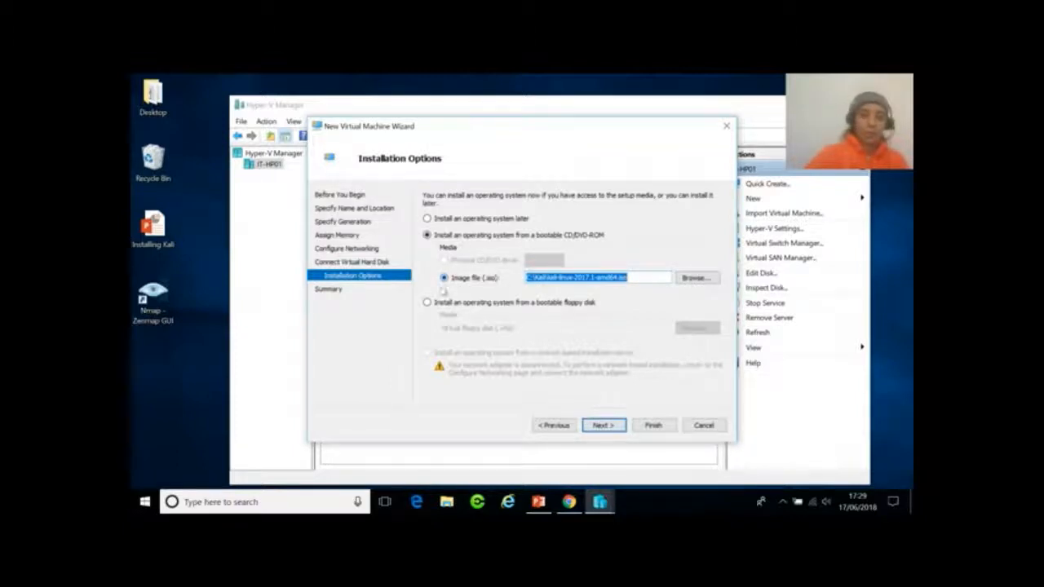
left_click(603, 430)
left_click(653, 425)
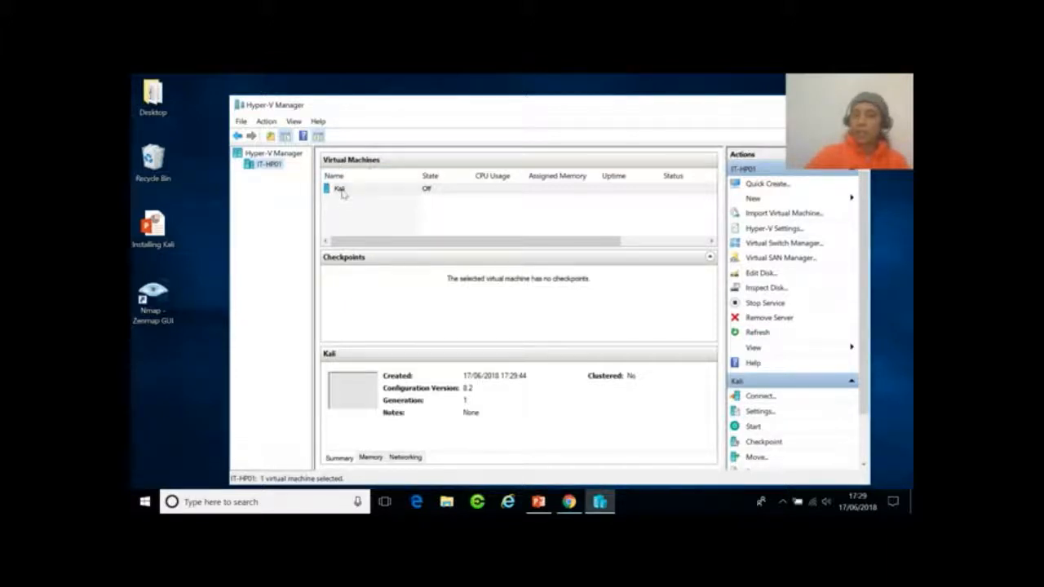
Start the Kali virtual machine from its right-click menu.
left_click(339, 189)
right_click(340, 190)
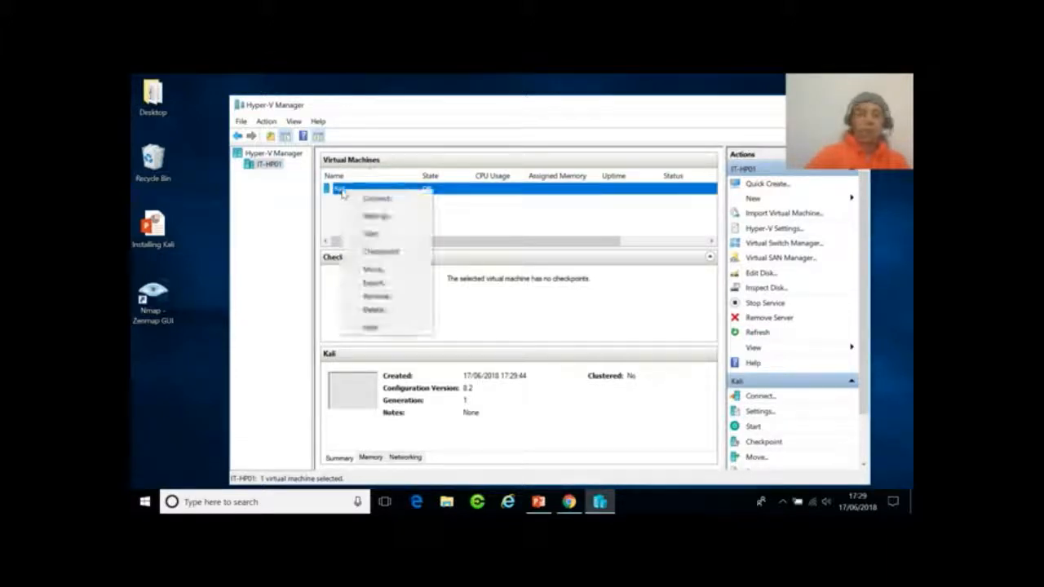
left_click(380, 251)
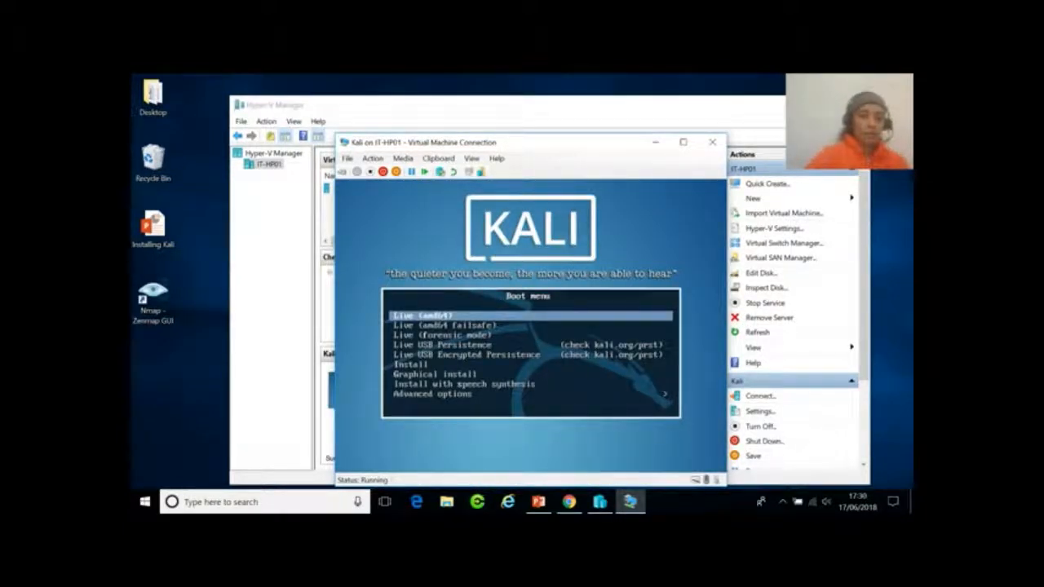
Reposition the Kali console and launch Graphical install from the boot menu.
left_click_drag(598, 147, 604, 105)
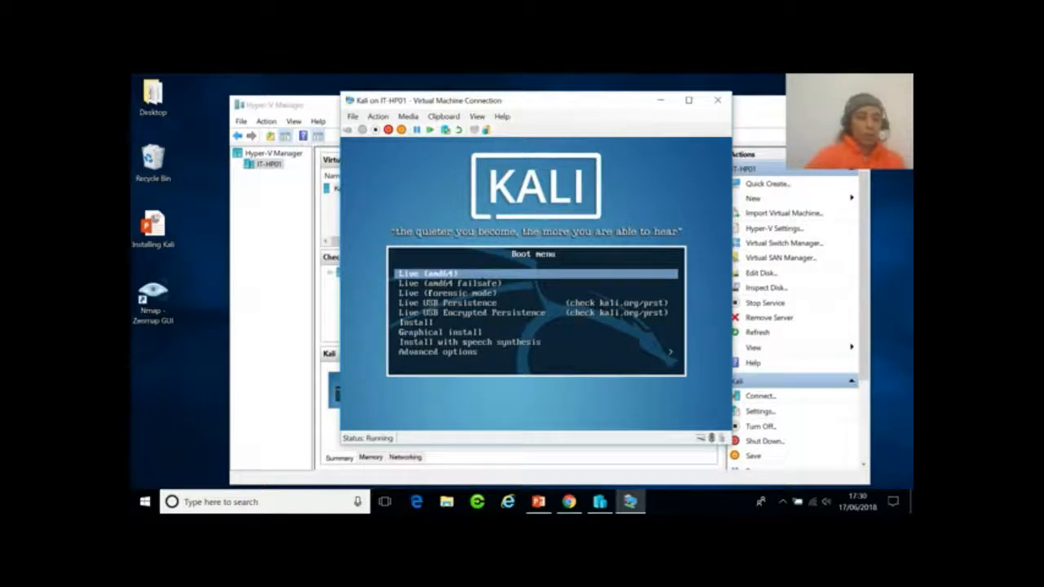
key("Down")
key("Down")
key("Down")
key("Down")
key("Down")
key("Down")
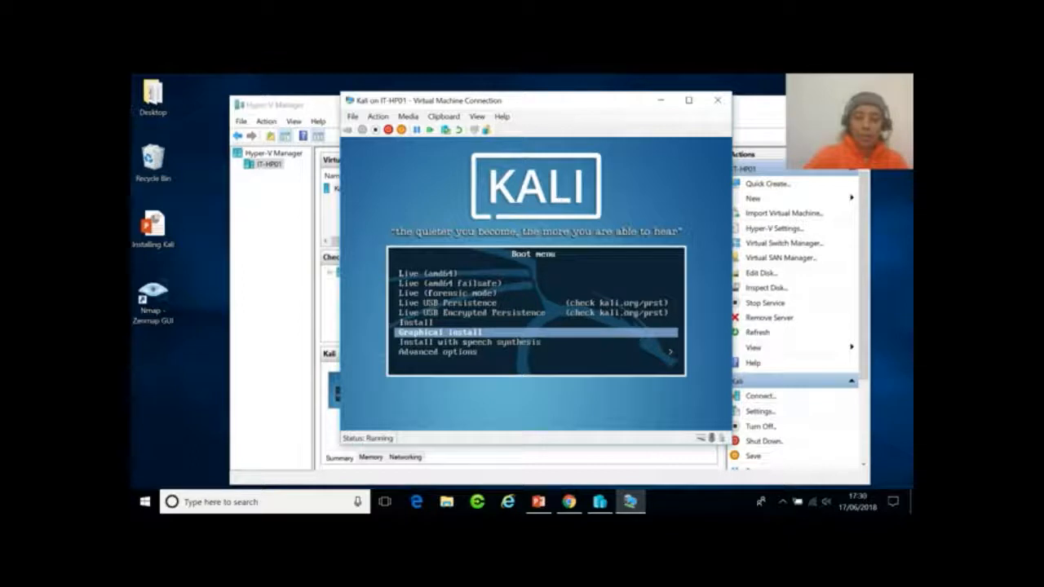
key("Return")
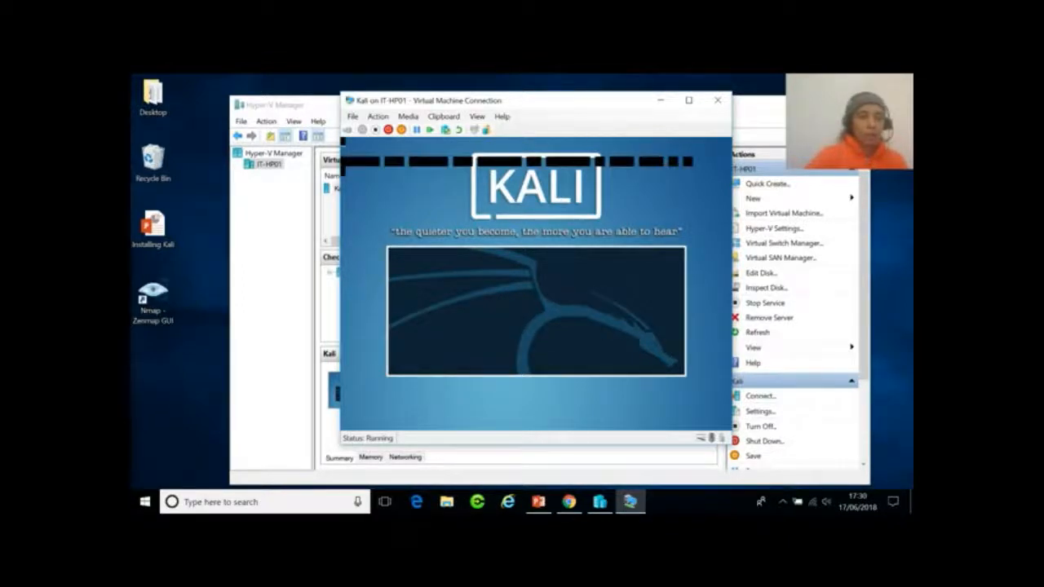
Choose English, United Kingdom as location, and keep the British English keymap in the installer.
left_click_drag(575, 103, 553, 95)
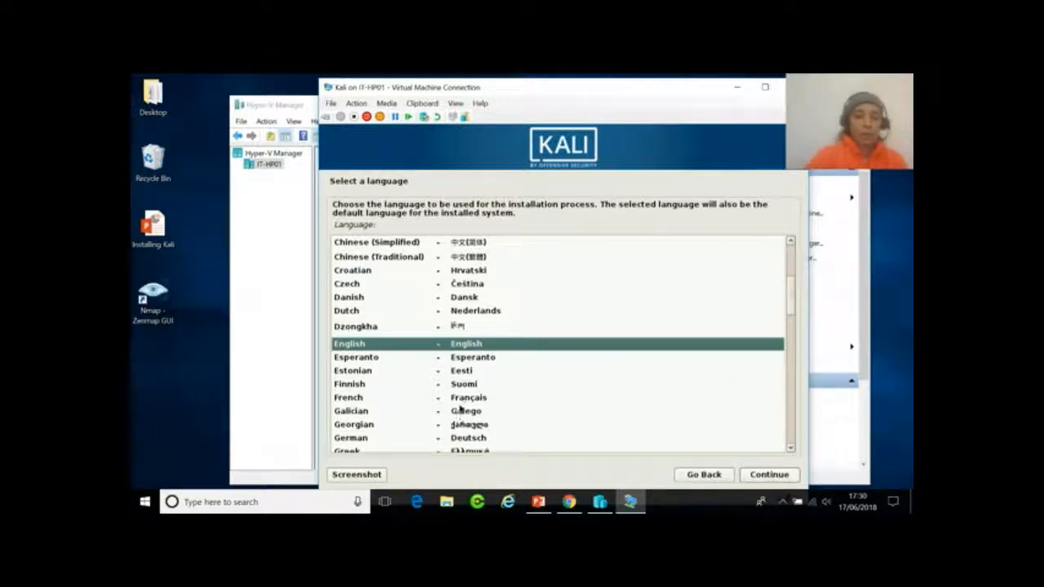
left_click(767, 475)
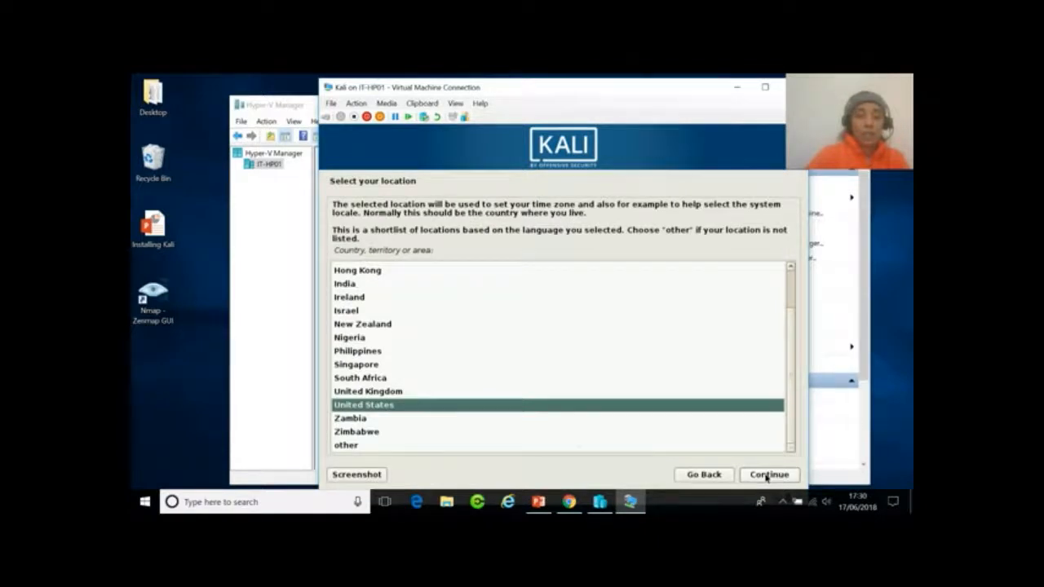
left_click(390, 393)
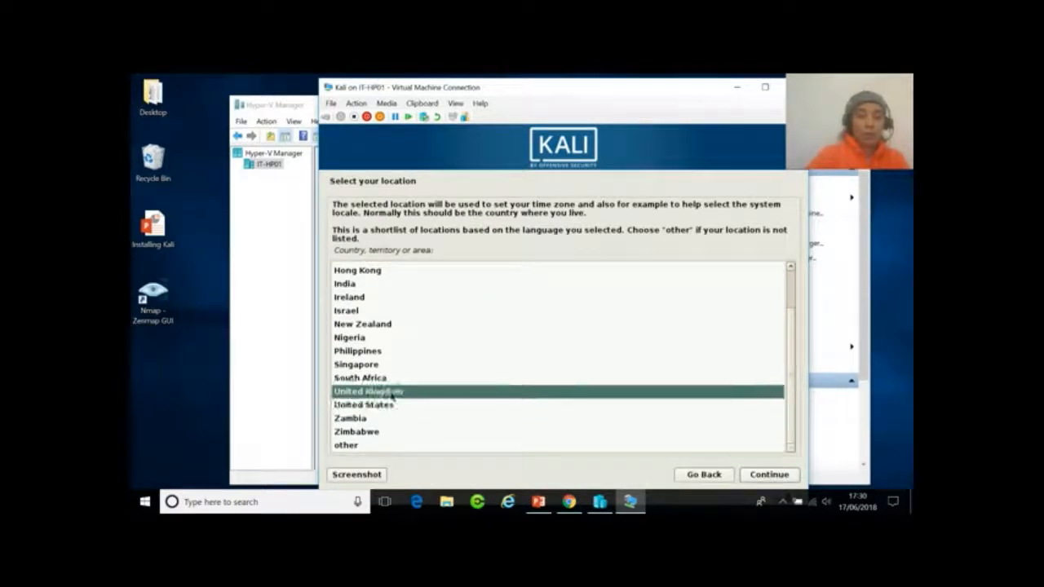
left_click(766, 475)
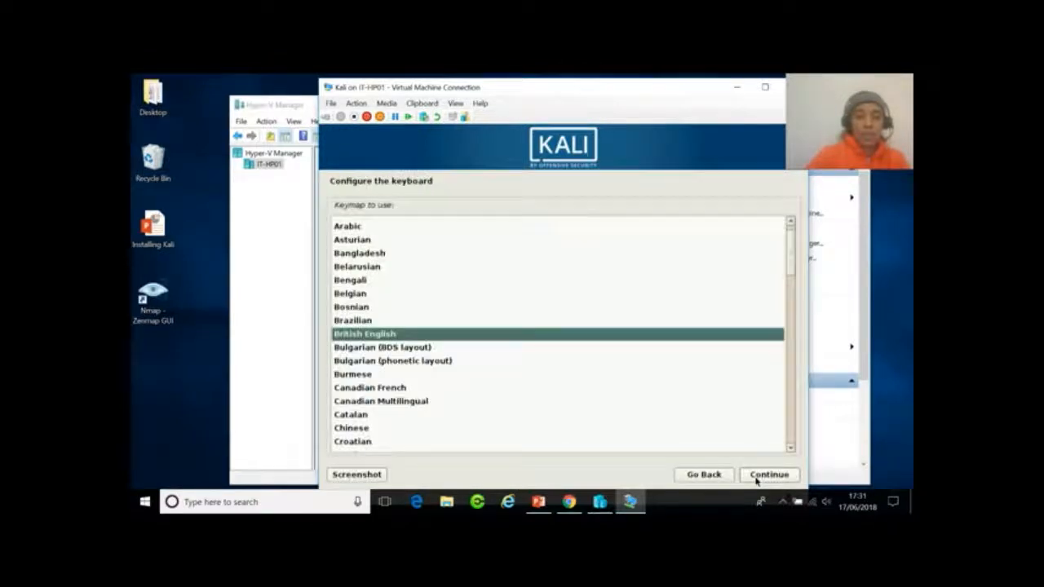
left_click(757, 479)
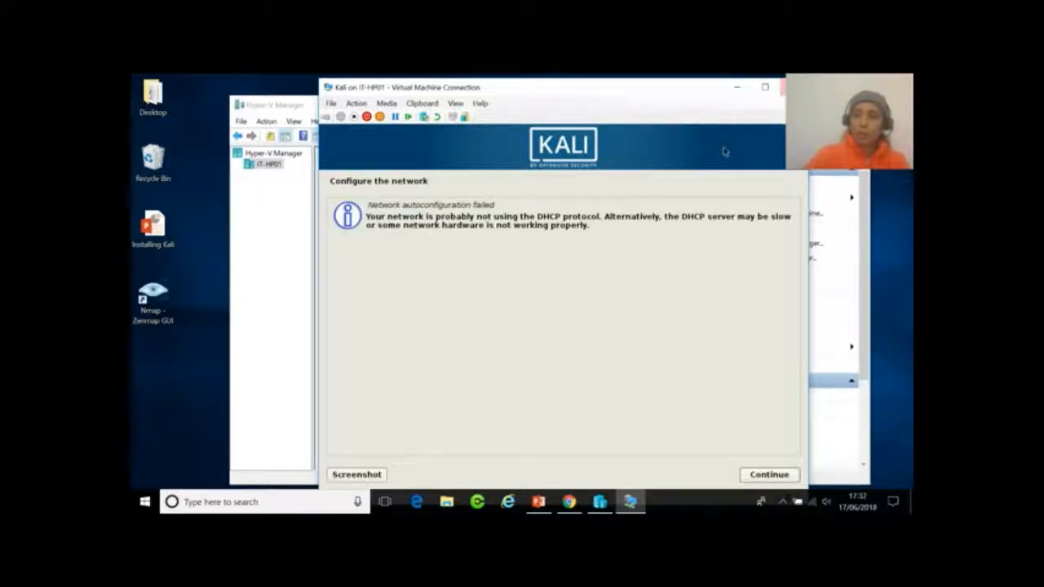
Acknowledge the DHCP autoconfiguration failure and skip configuring the network for now.
left_click_drag(808, 79, 807, 95)
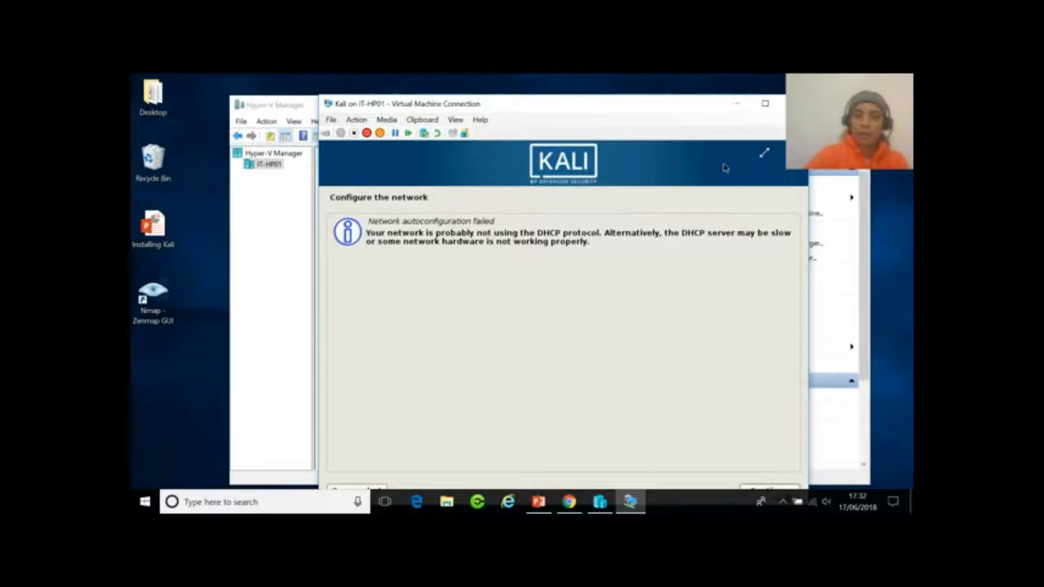
left_click_drag(764, 153, 659, 167)
left_click(629, 502)
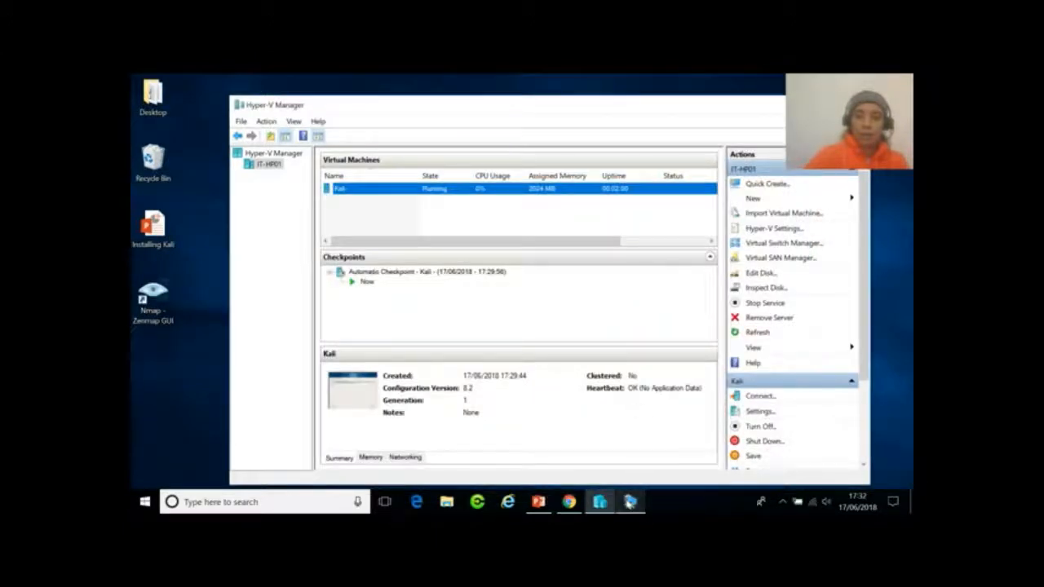
left_click(629, 501)
left_click_drag(598, 104, 584, 77)
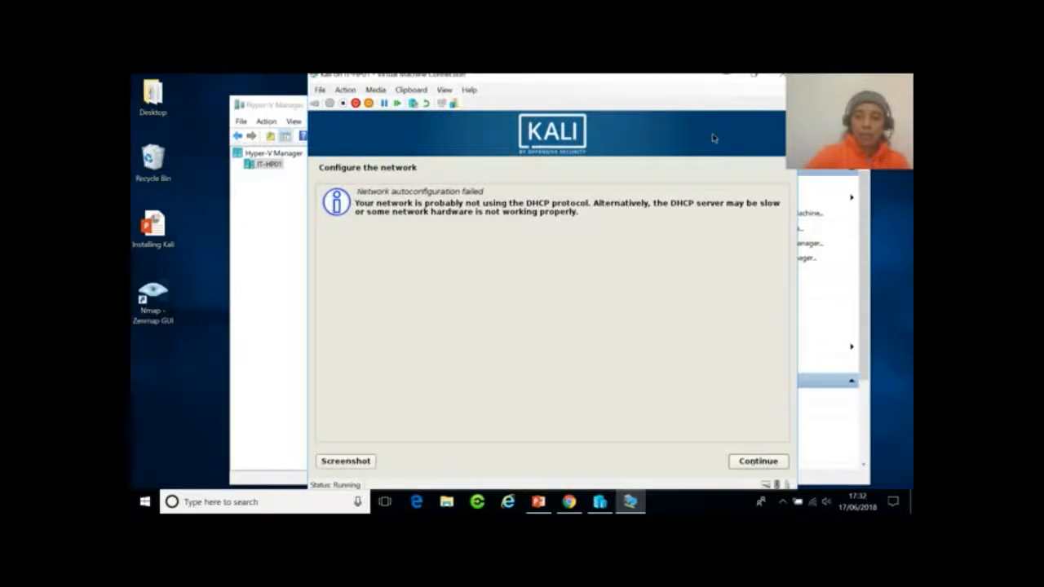
left_click(756, 462)
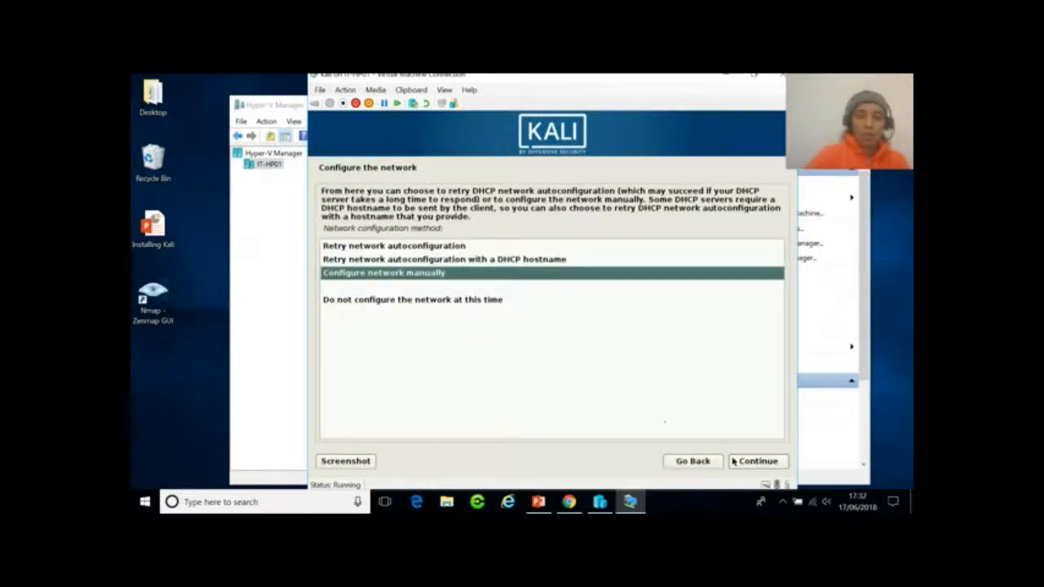
left_click(462, 299)
left_click(755, 462)
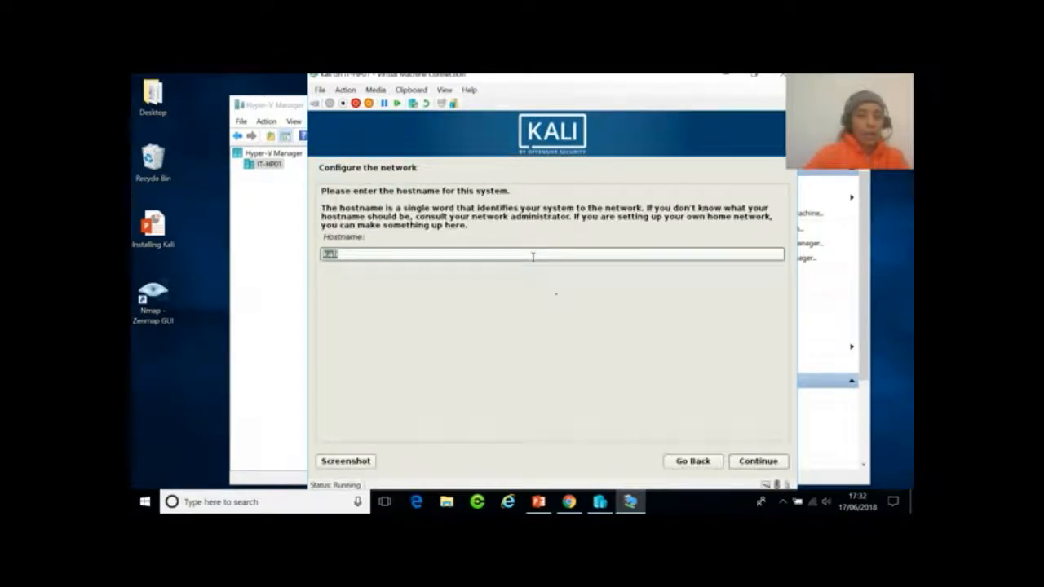
Accept the proposed hostname, then enter and confirm the root password.
left_click(759, 461)
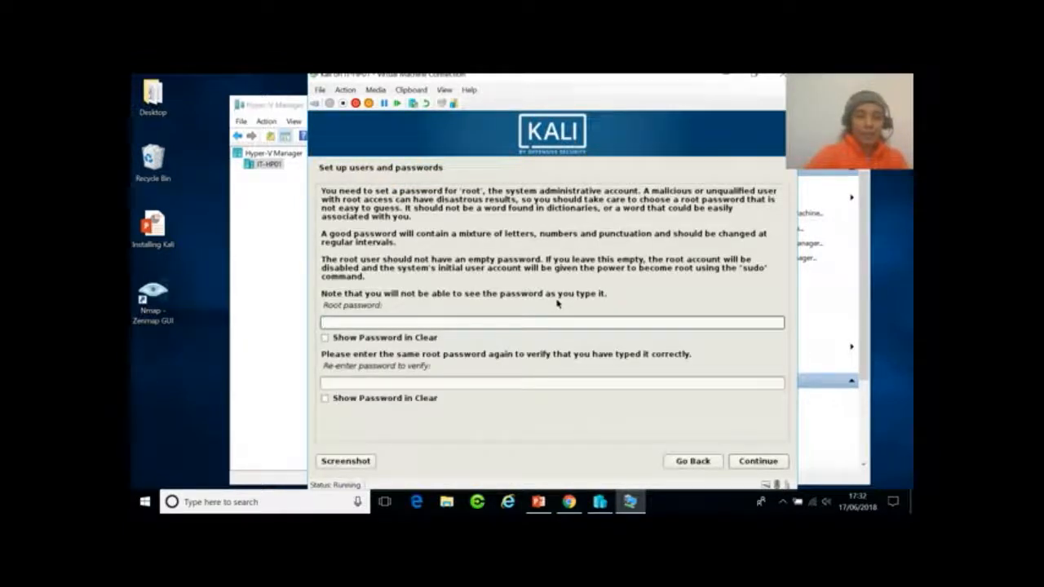
type("or")
left_click(423, 382)
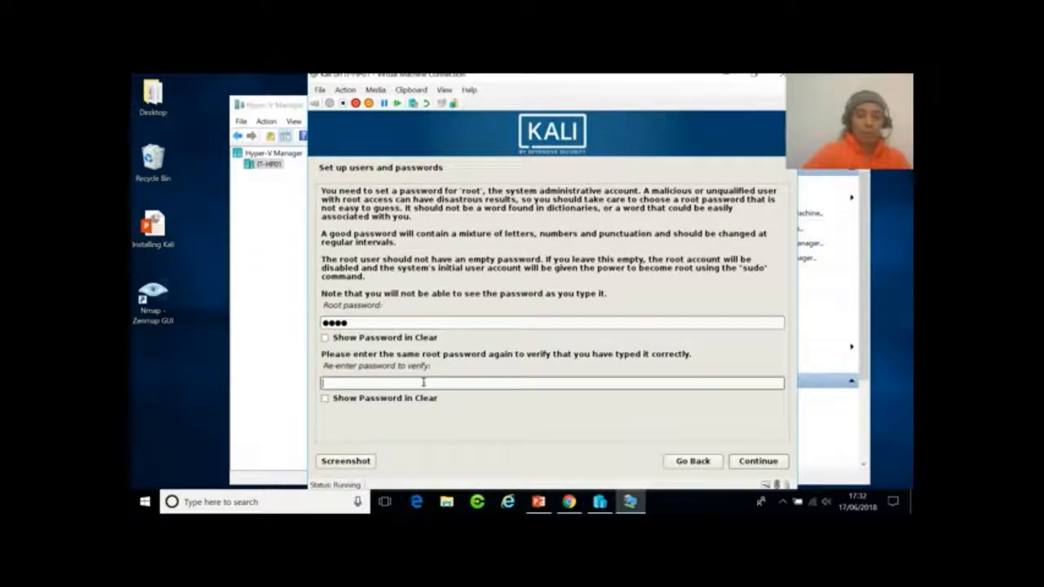
type("toor")
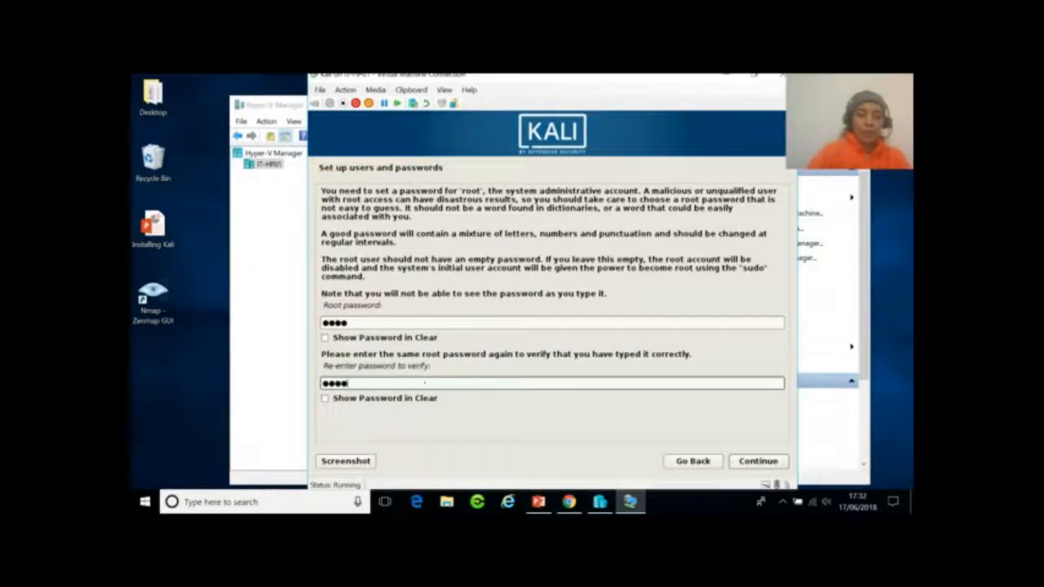
left_click(754, 462)
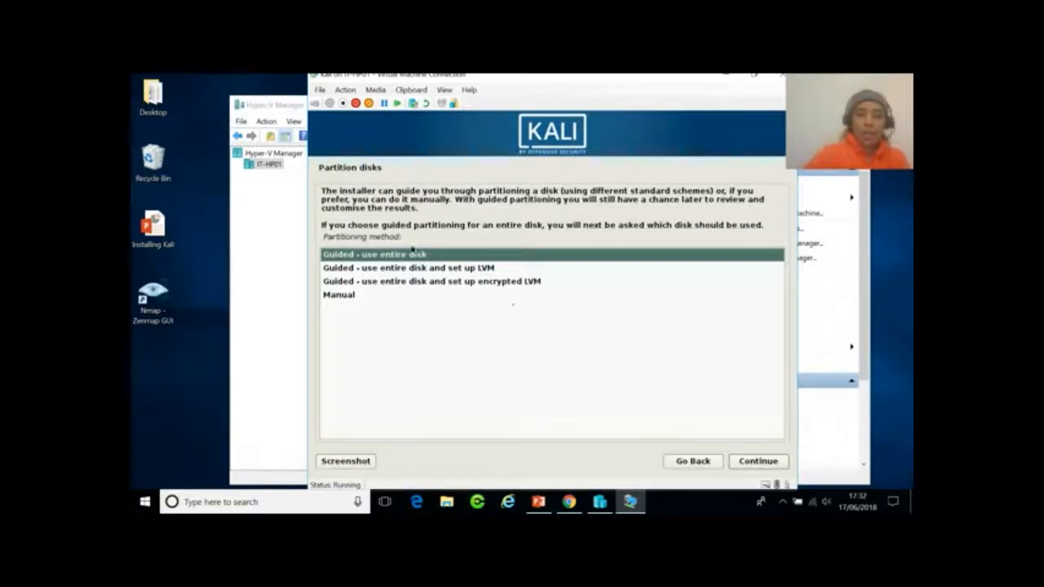
Use guided partitioning of the entire 32.2 GB disk with all files in one partition.
left_click(749, 463)
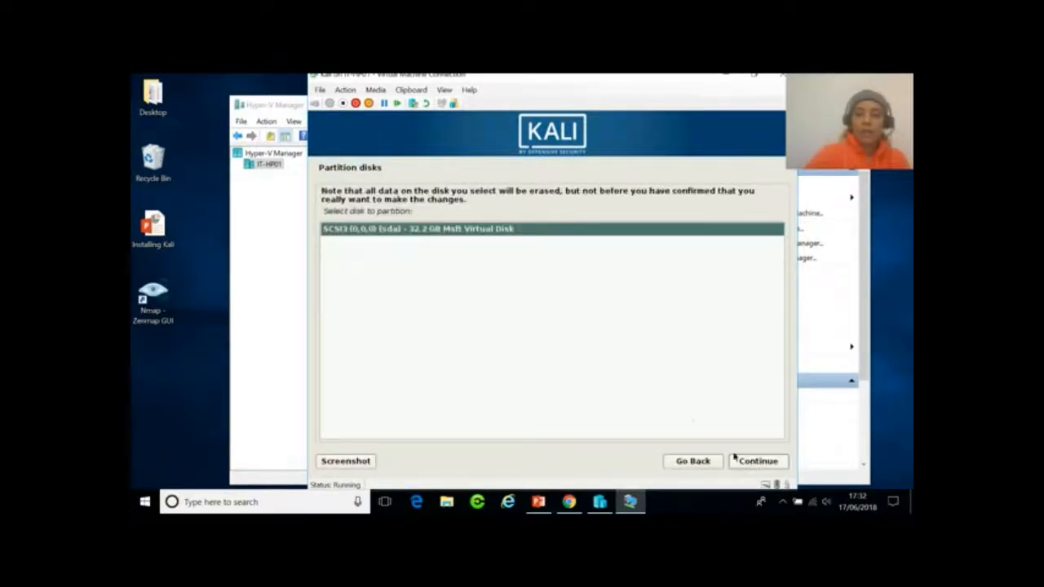
left_click(747, 466)
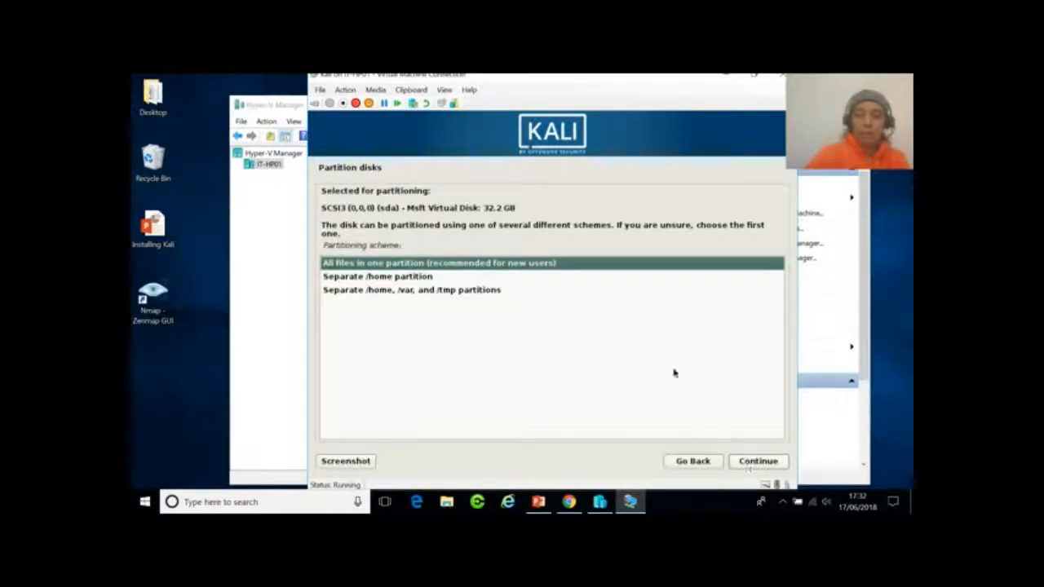
left_click(754, 463)
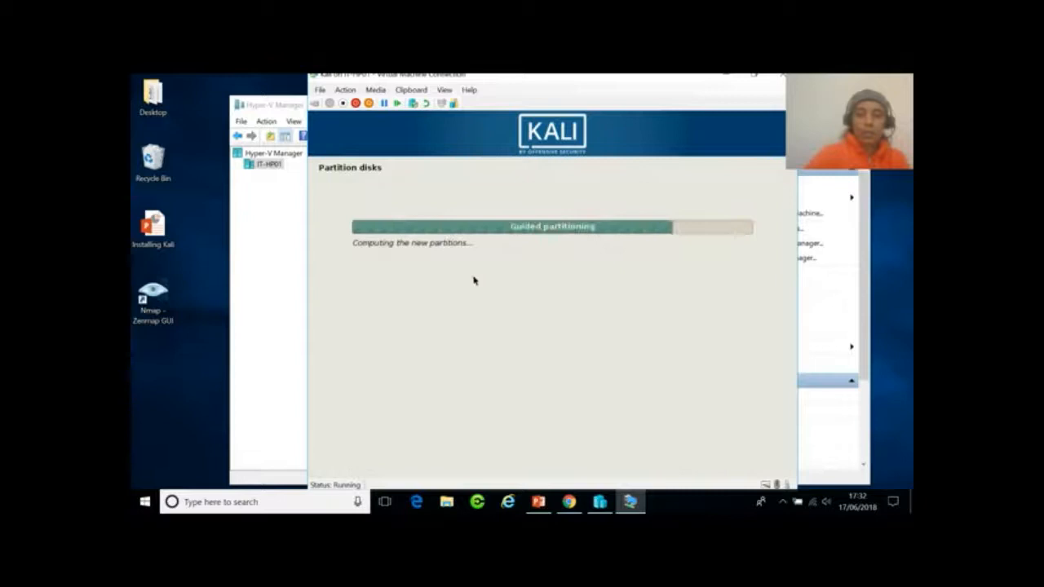
left_click(758, 464)
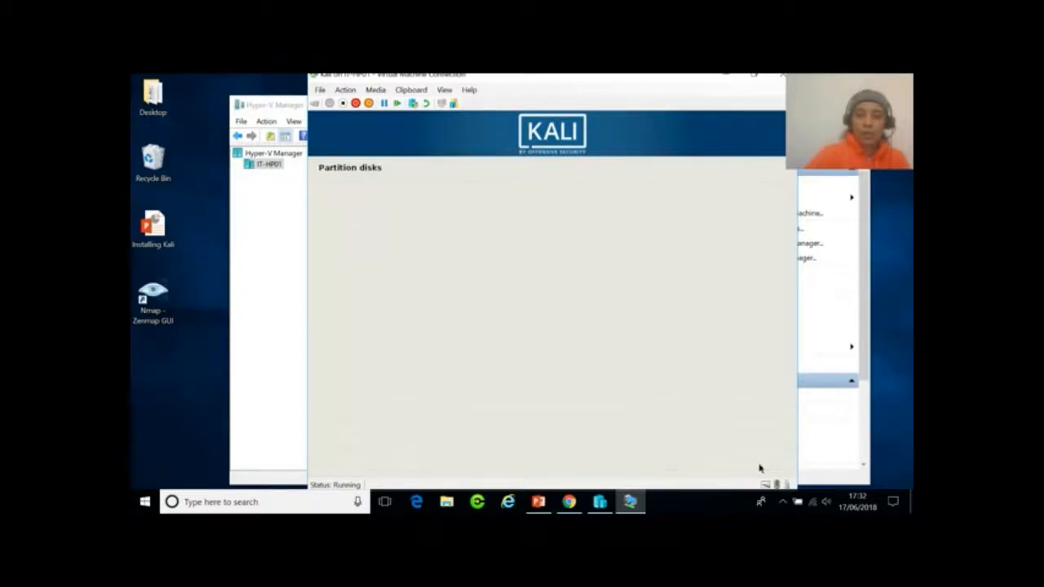
Answer Yes to writing the partition changes to disk and start formatting.
left_click(758, 463)
left_click(758, 463)
left_click(759, 462)
left_click(759, 462)
left_click(758, 462)
left_click(759, 462)
left_click(759, 463)
left_click(759, 463)
left_click(759, 463)
left_click(759, 462)
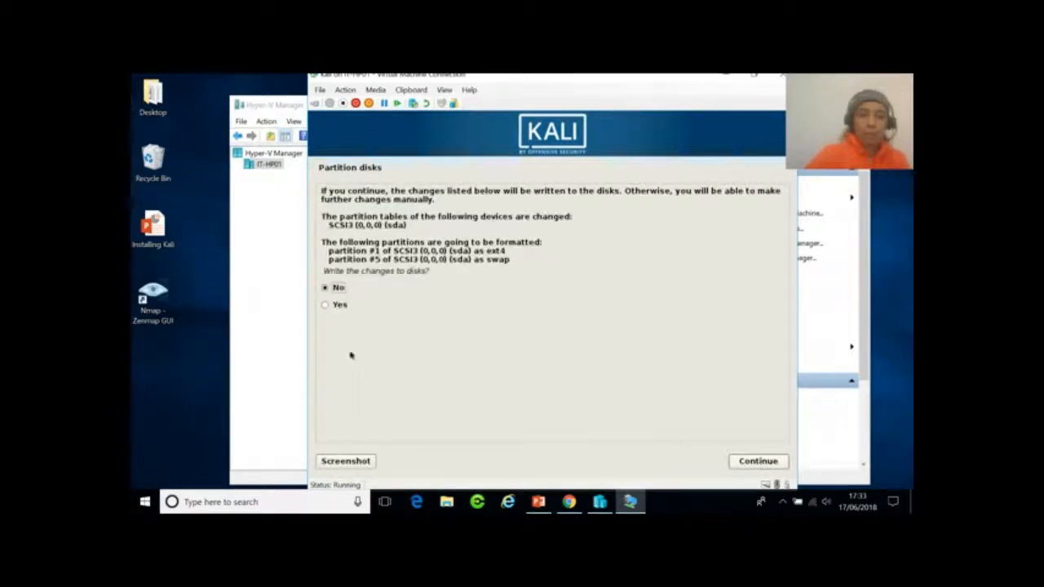
left_click(328, 306)
left_click(759, 462)
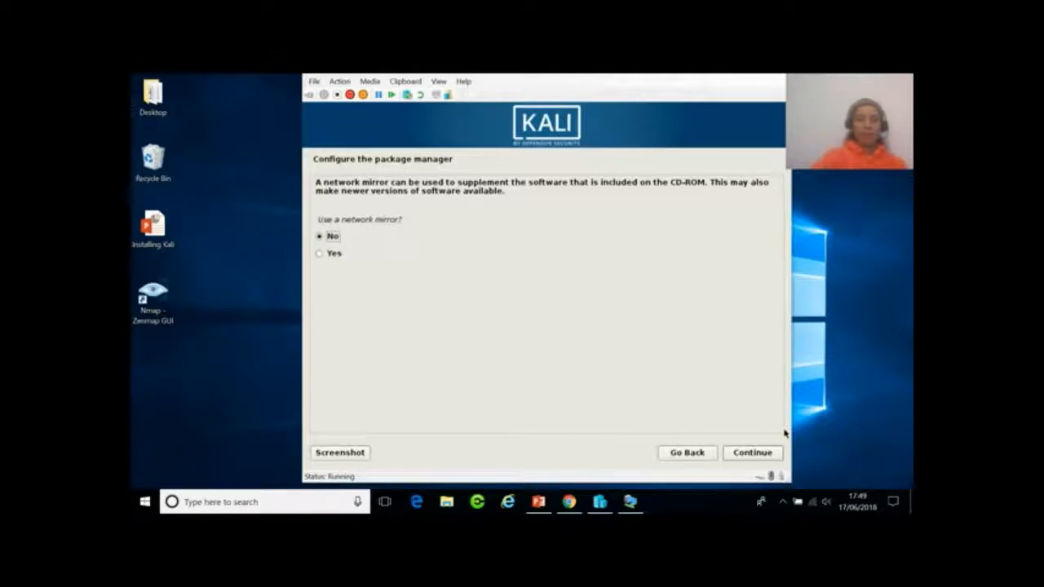
Leave network mirror set to No and continue to the GRUB boot loader question.
left_click(752, 455)
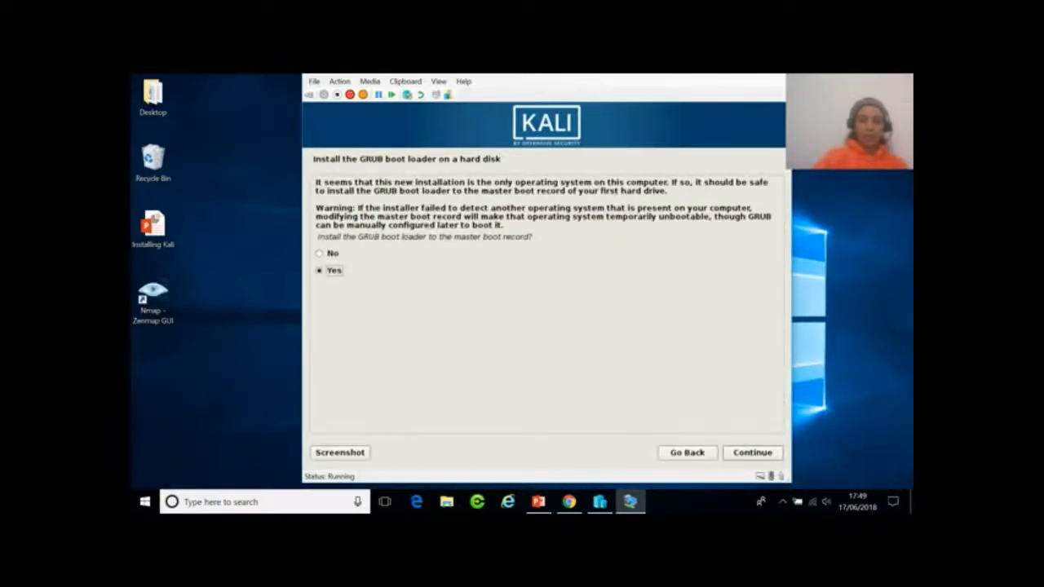
Install GRUB on /dev/sda and continue past the Installation complete notice.
left_click(741, 454)
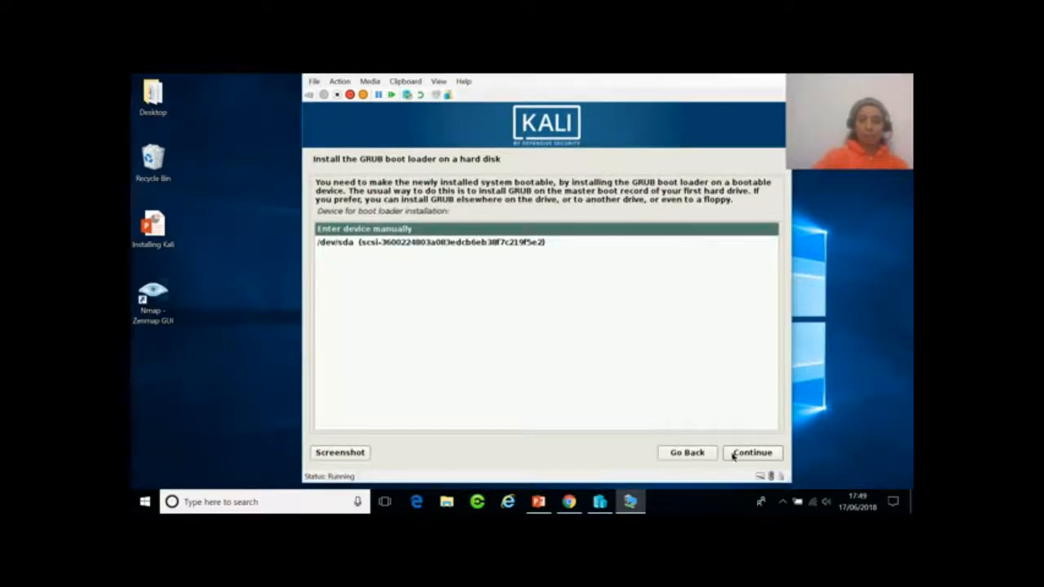
left_click(544, 243)
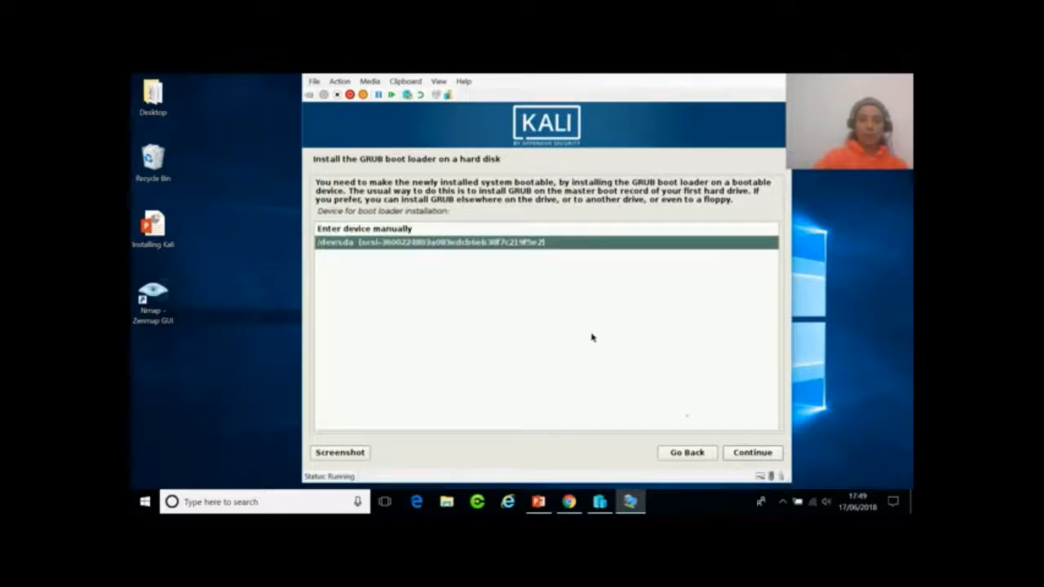
left_click(745, 457)
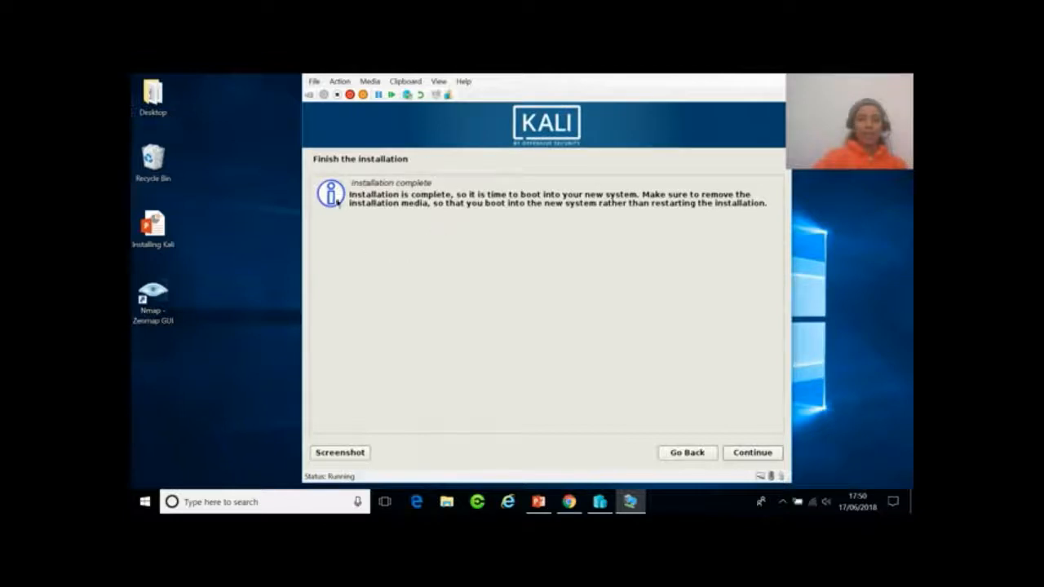
left_click(752, 454)
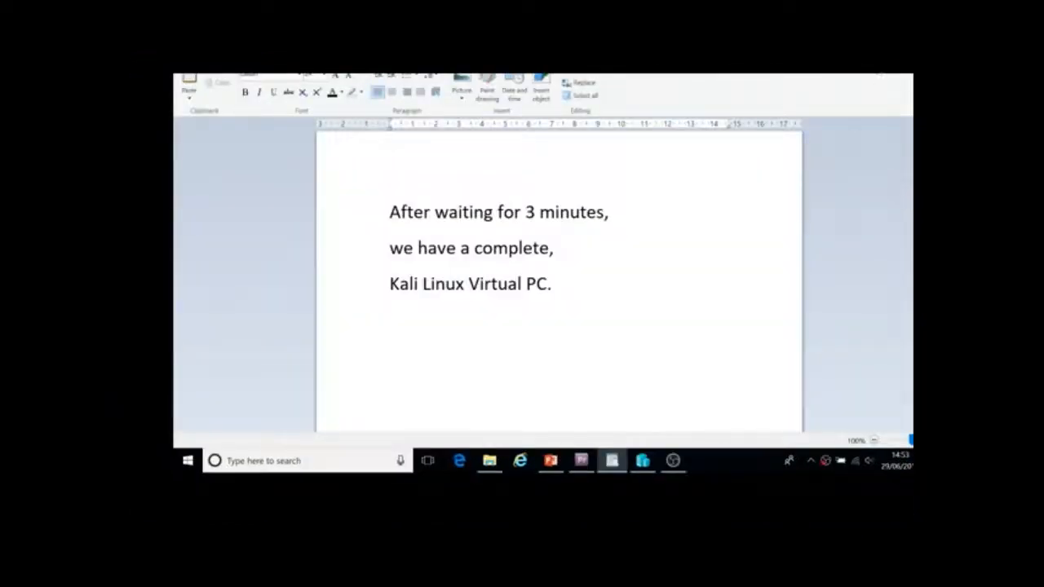
Connect to the running Kali VM and browse the tool categories in its Applications menu.
left_click(885, 41)
double_click(398, 368)
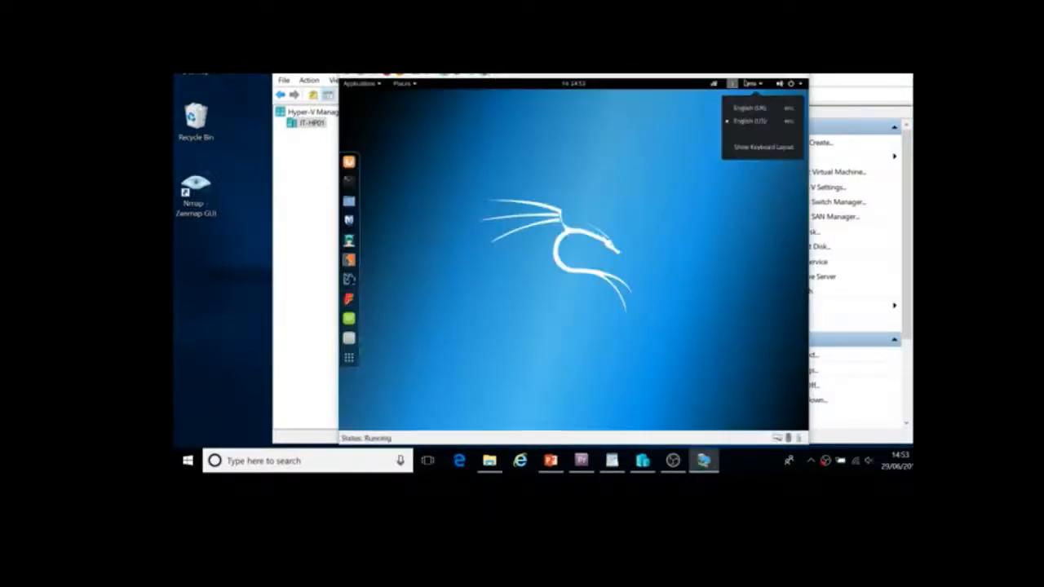
left_click(380, 85)
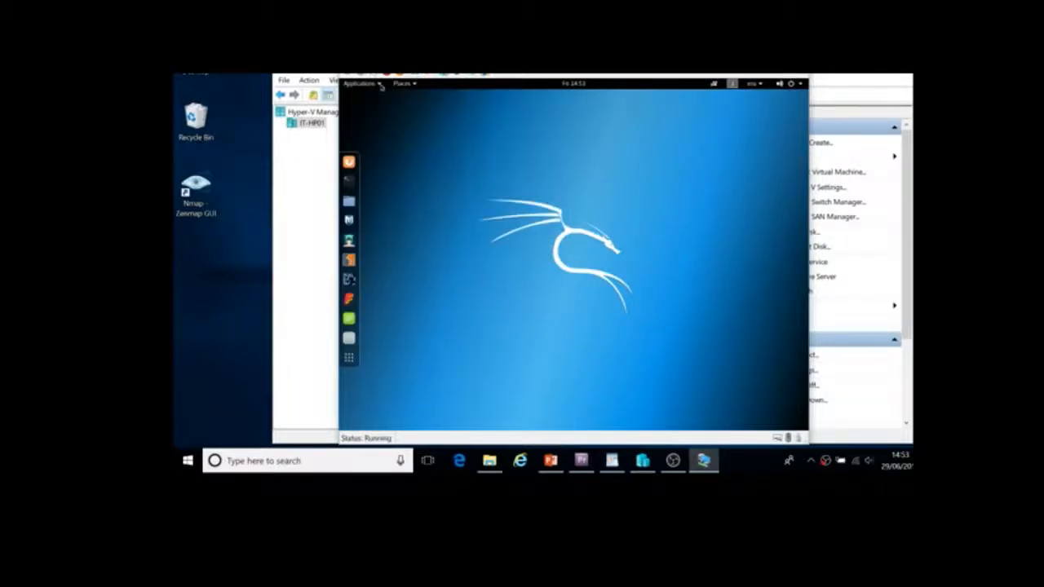
left_click(380, 85)
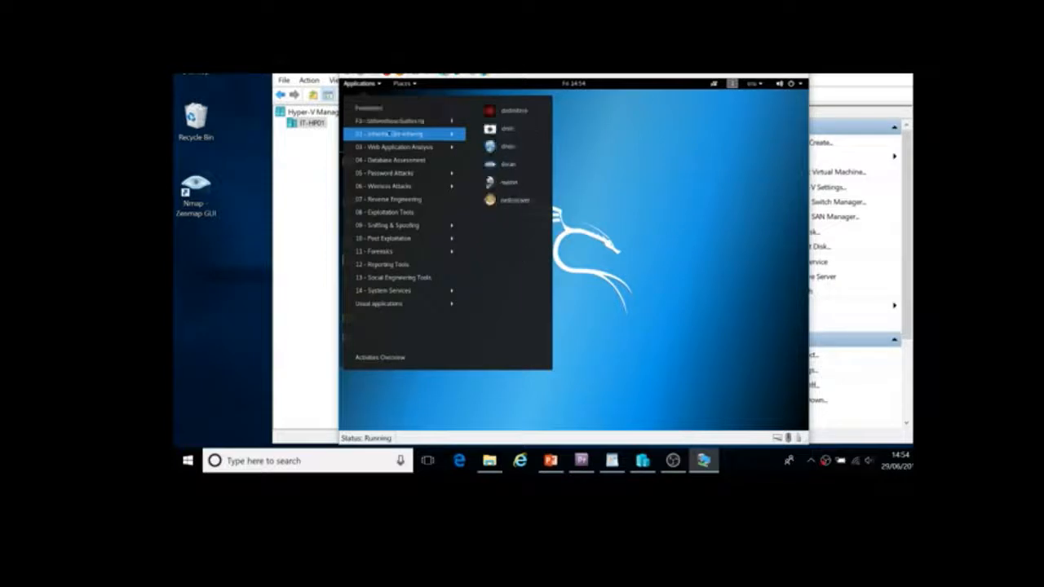
mouse_move(385, 147)
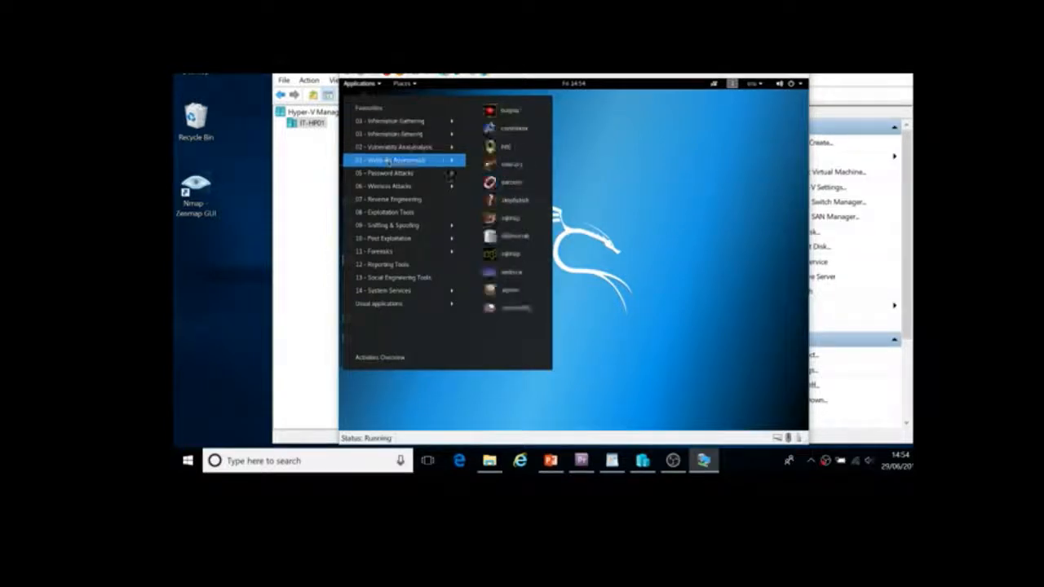
mouse_move(391, 174)
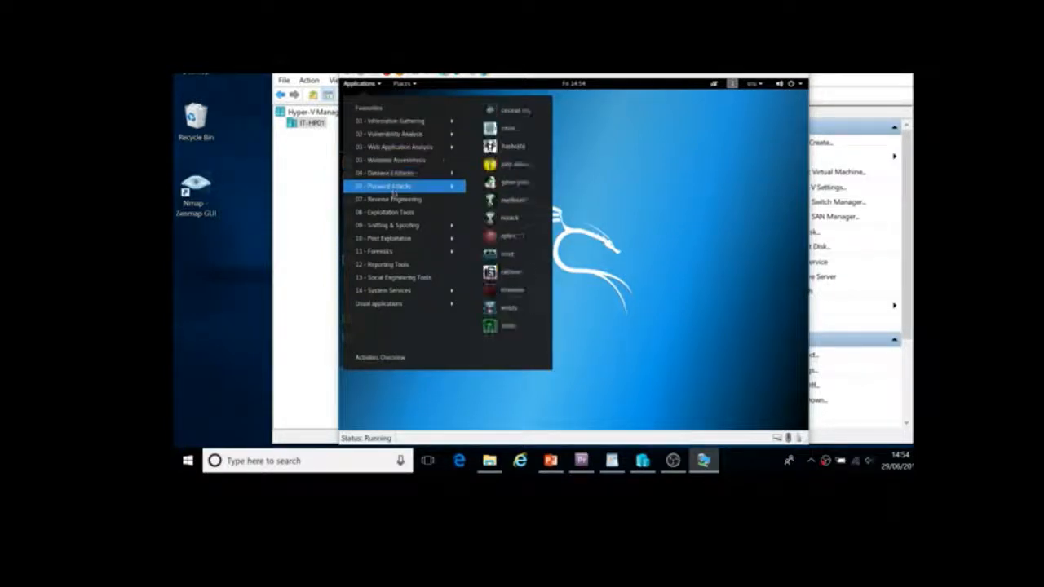
mouse_move(397, 212)
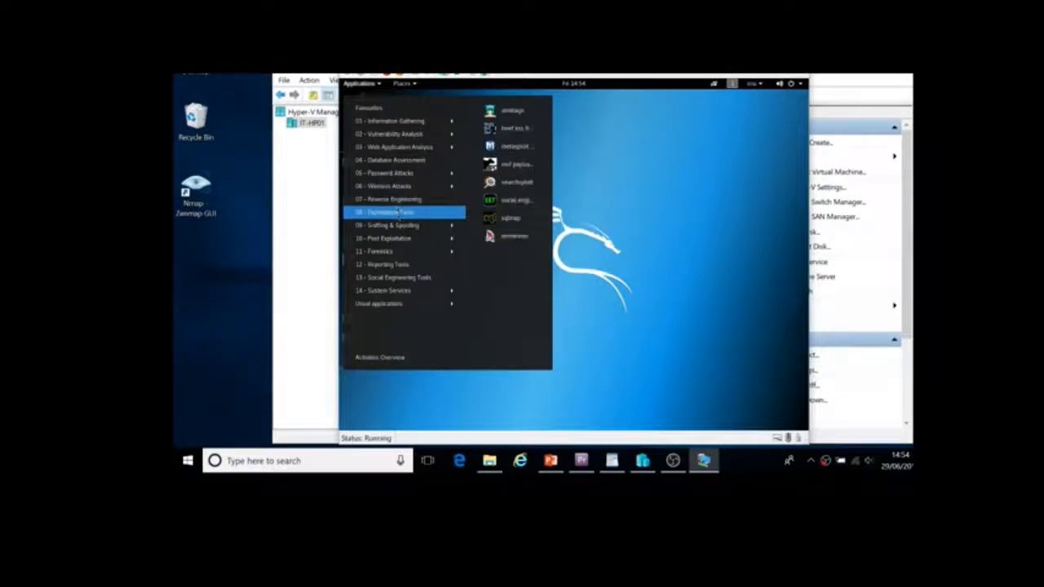
mouse_move(399, 238)
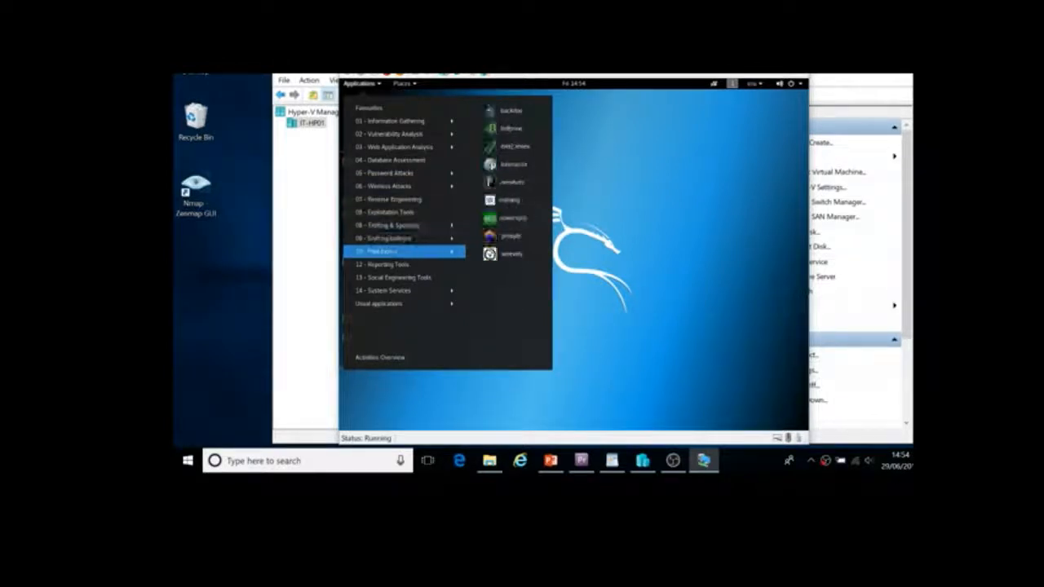
mouse_move(398, 264)
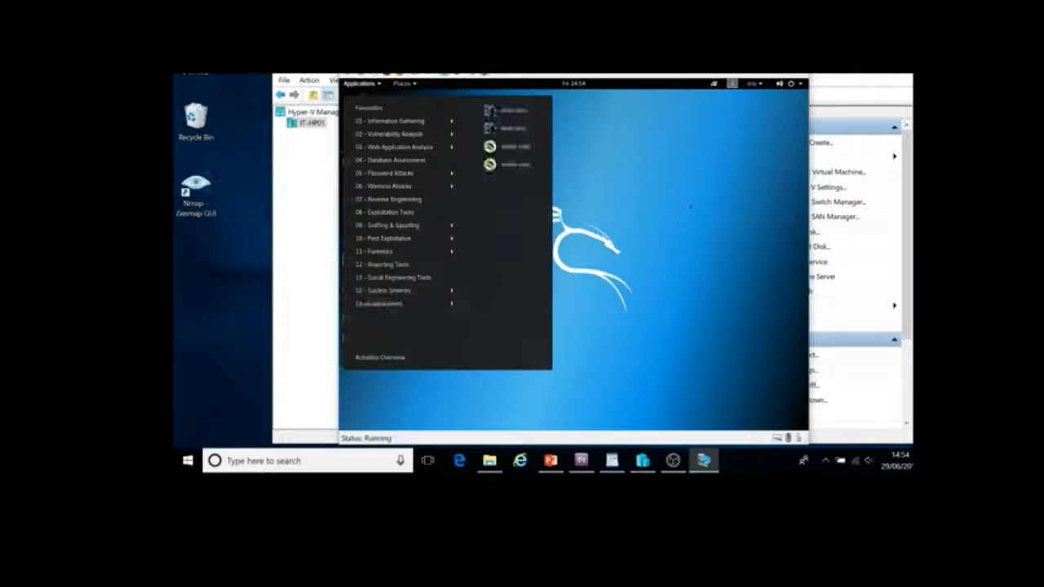
Close the Applications menu and bring the WordPad notes back to the front.
left_click(691, 206)
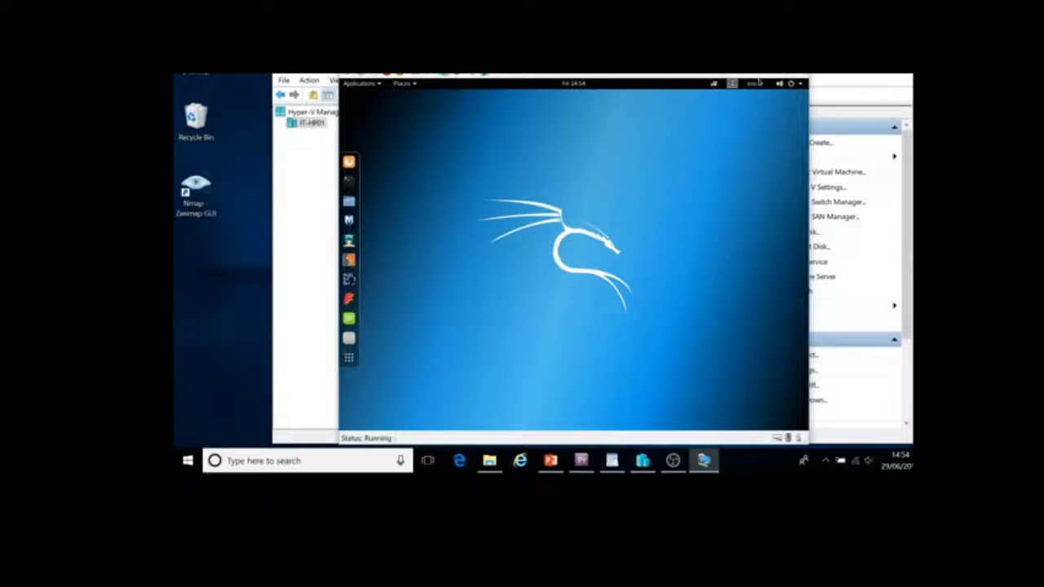
left_click(643, 461)
left_click(612, 461)
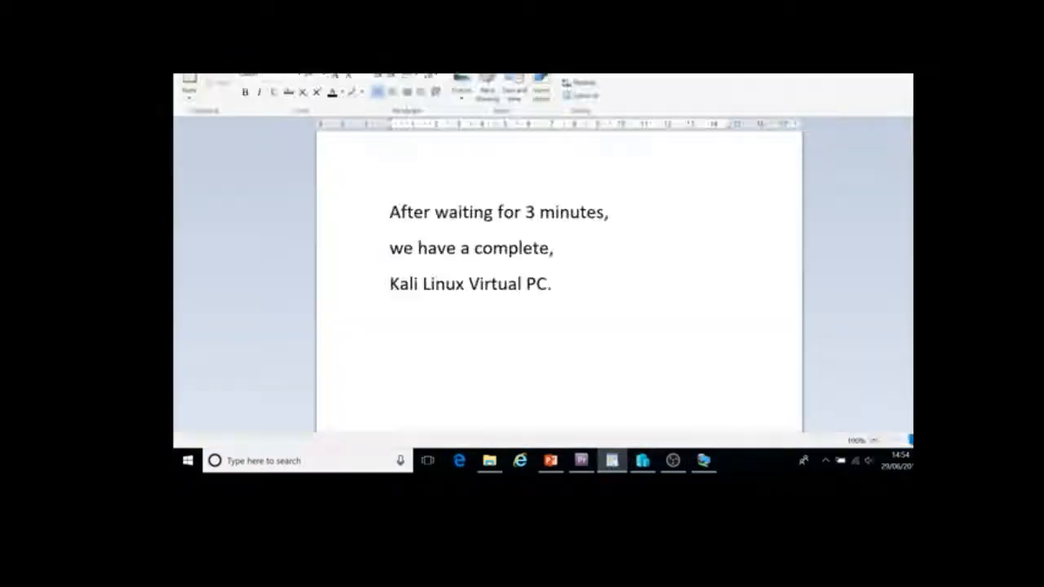
Add blank lines after the closing thank-you line, then switch back to Hyper-V Manager.
scroll(498, 230, "down", 2)
scroll(559, 282, "down", 5)
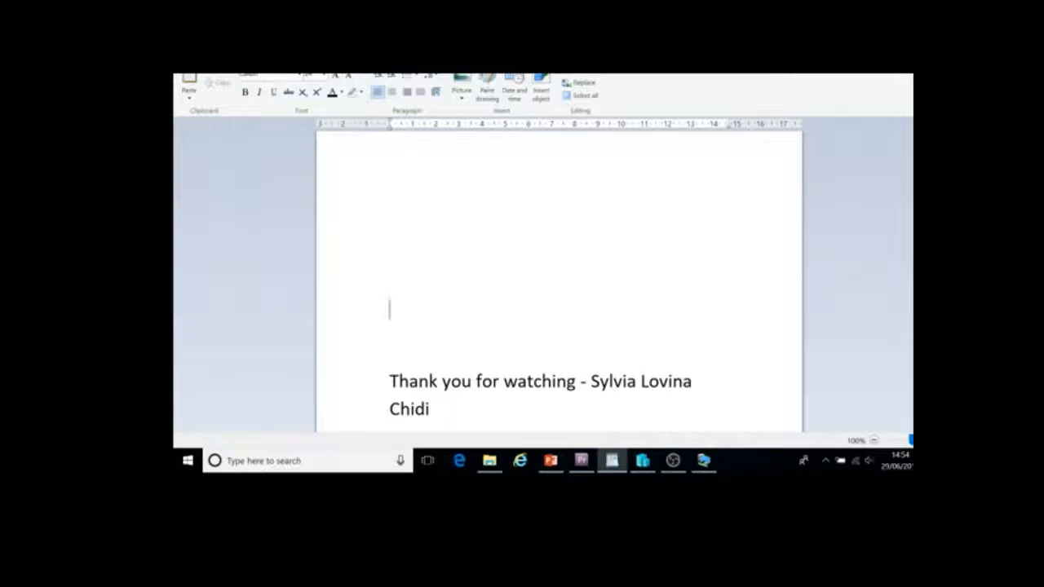
left_click(430, 410)
key("Return")
key("Return")
key("Return")
key("Return")
key("Return")
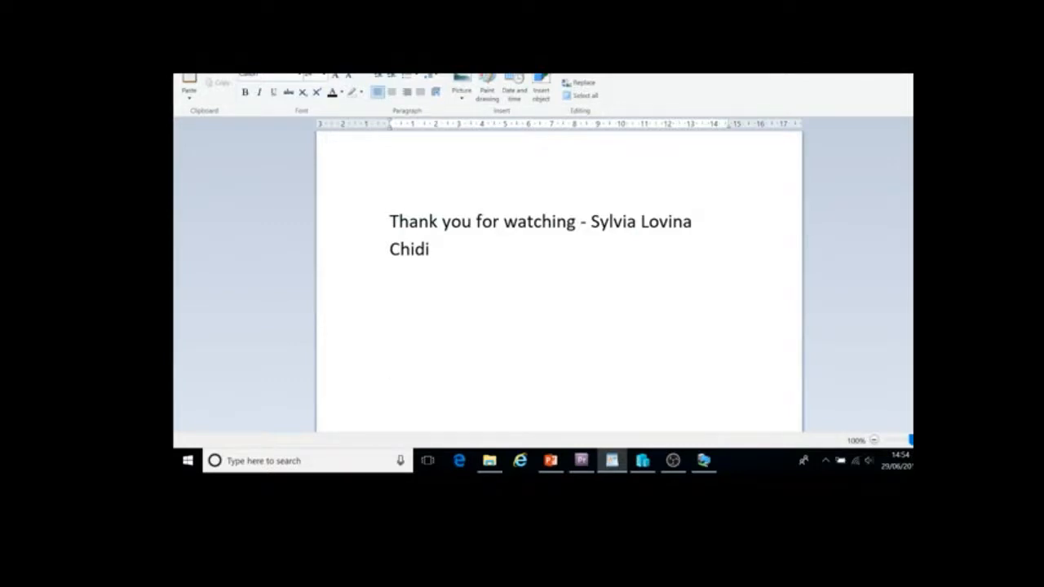
key("alt+Tab")
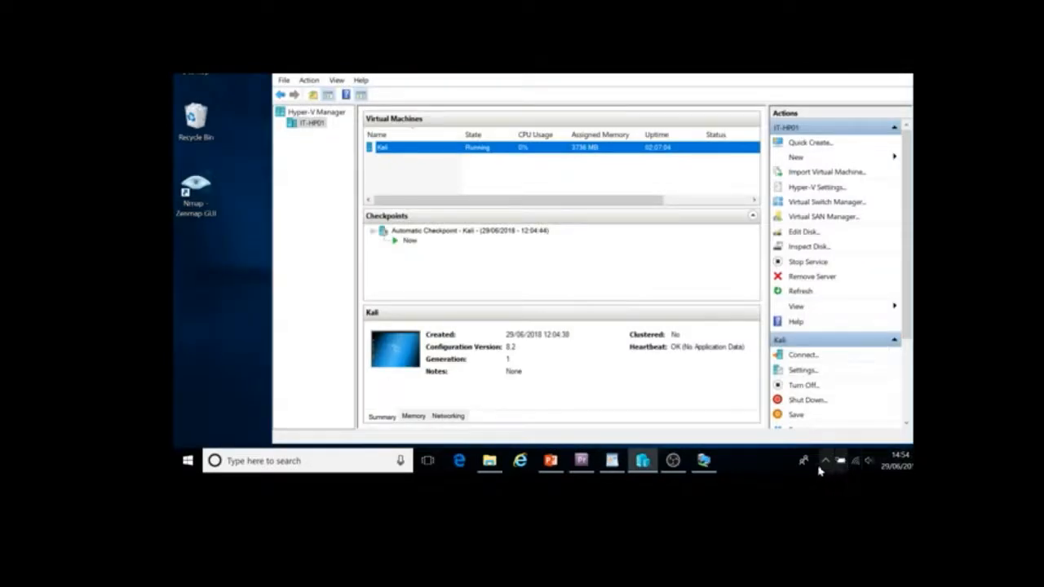